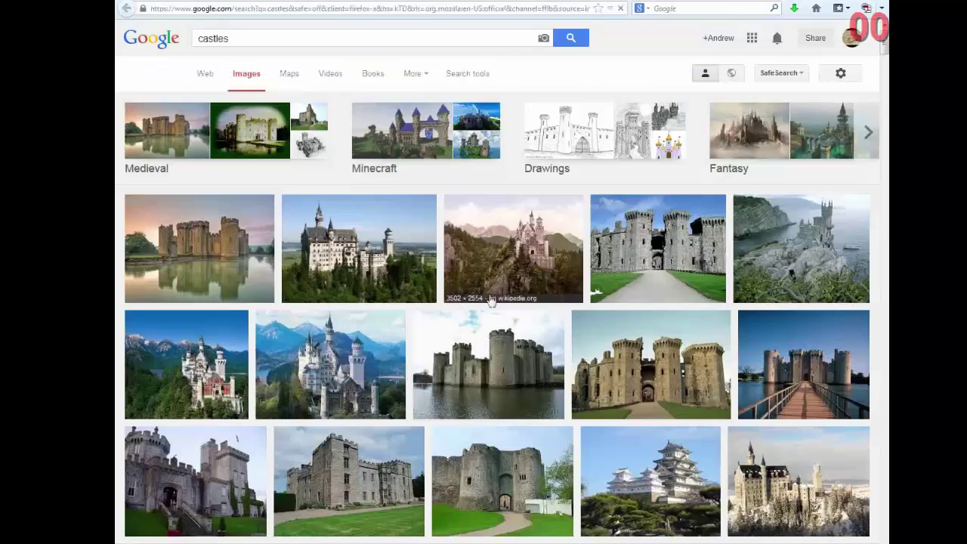
- Preview the moated, sea-rock and round-keep castle photos, then return to the results grid
click(510, 332)
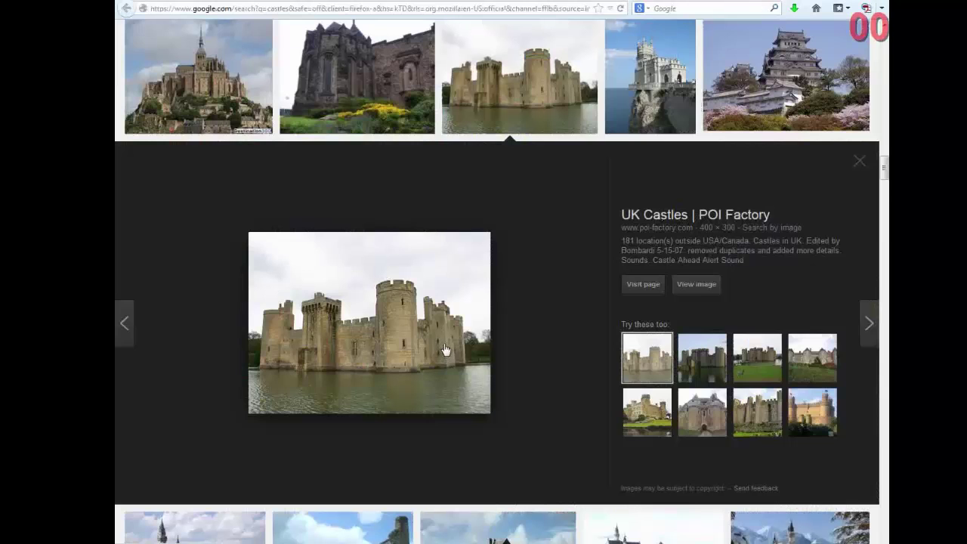
scroll(445, 349, down, 10)
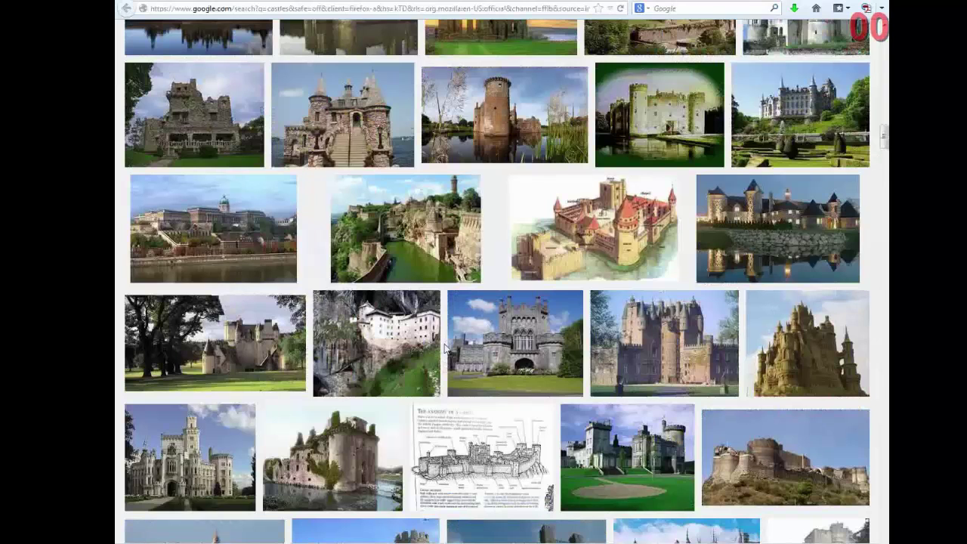
scroll(446, 349, up, 10)
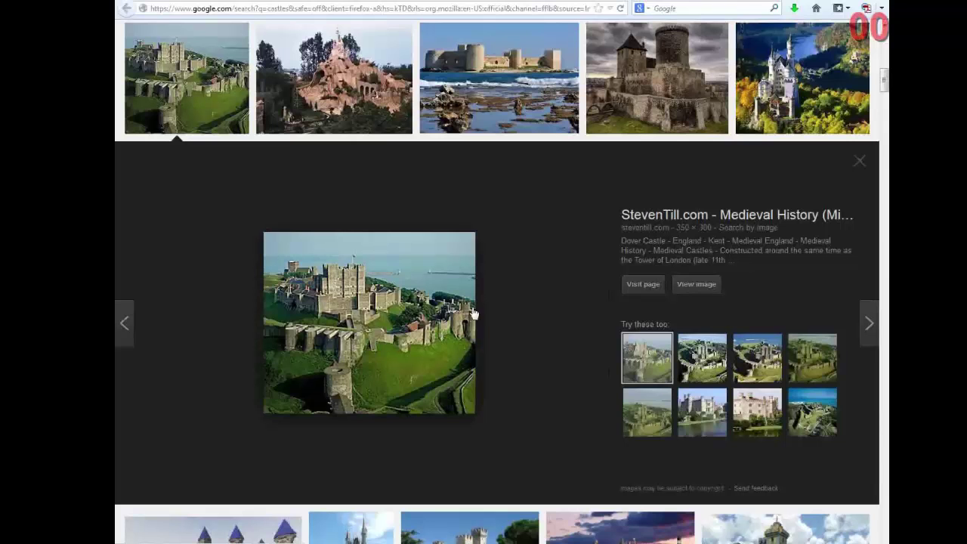
click(506, 72)
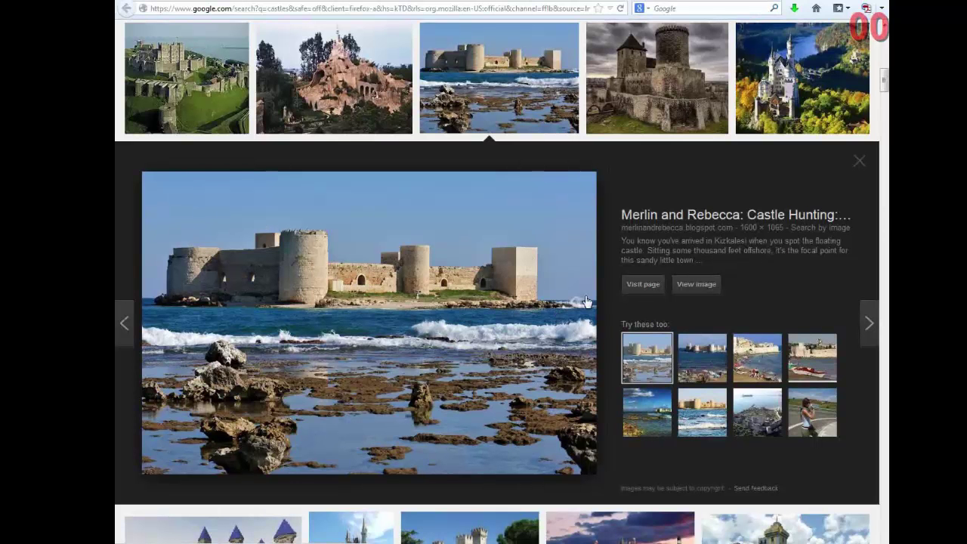
click(709, 79)
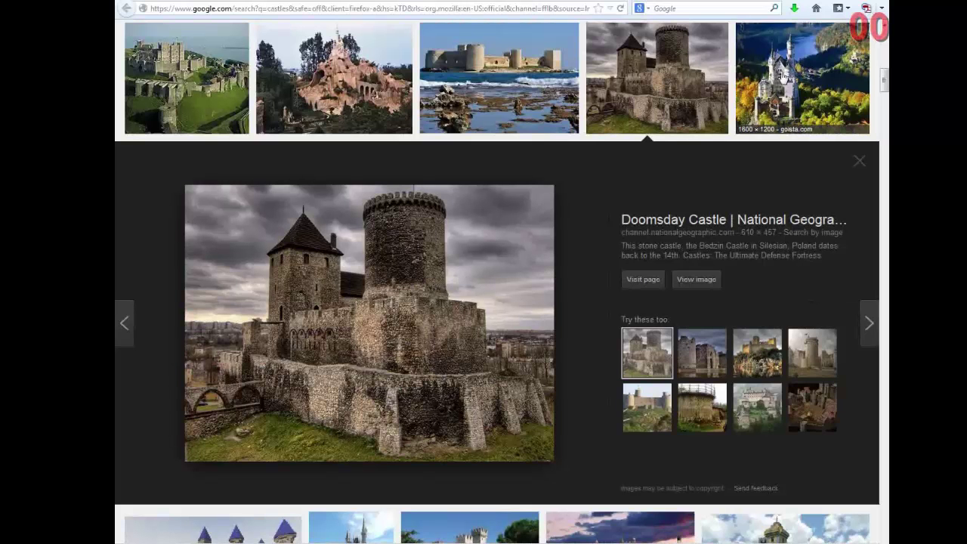
click(686, 92)
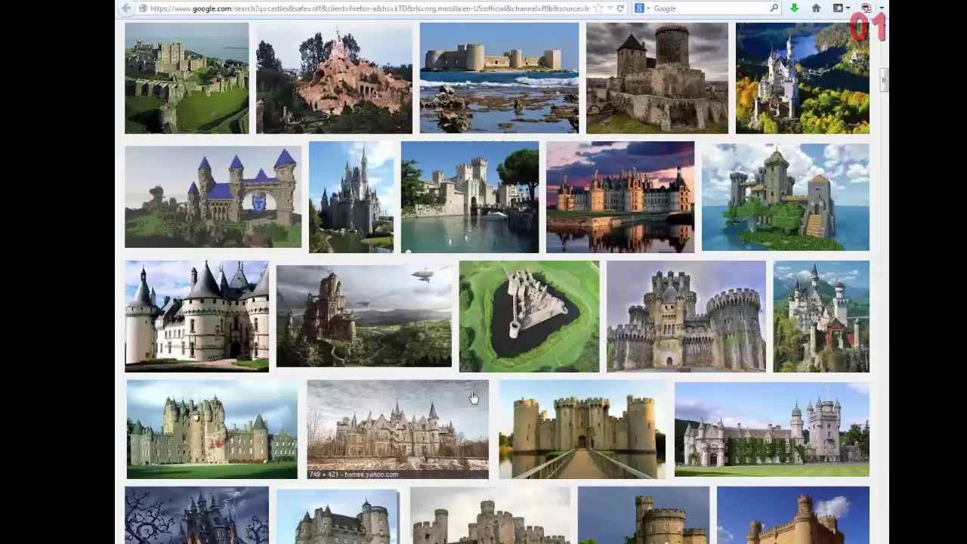
- Preview the abandoned castle photo and scroll further down the castle results
click(457, 410)
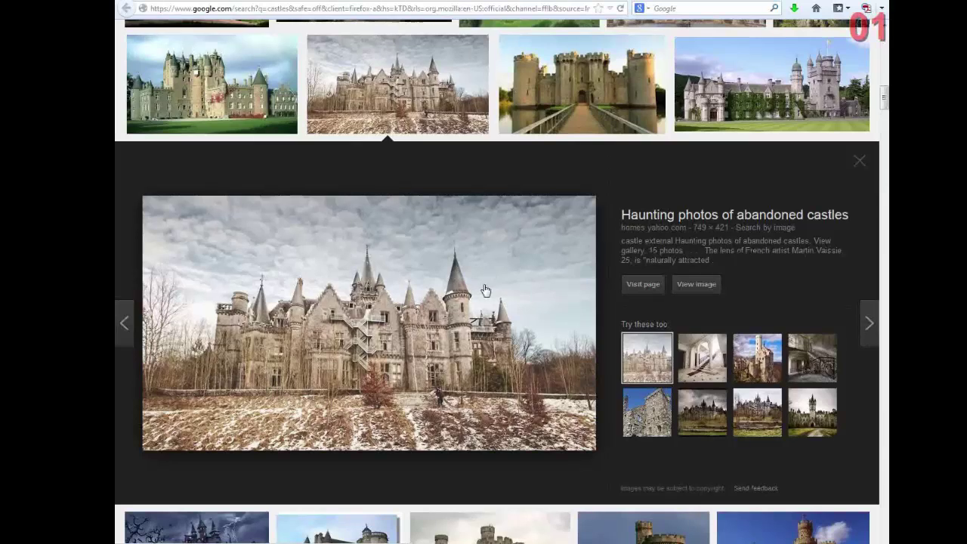
scroll(486, 291, down, 3)
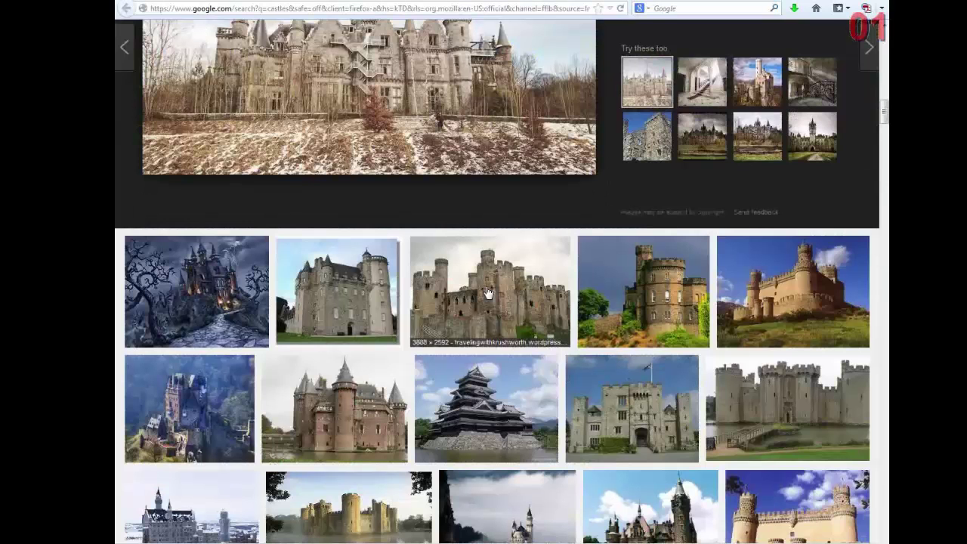
scroll(487, 293, down, 3)
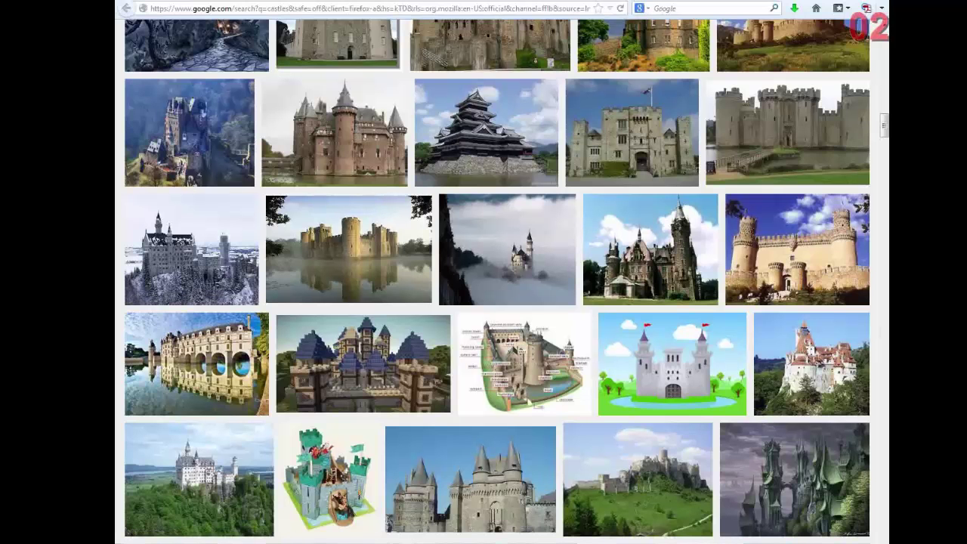
- Scroll back up through the results and open the Castle Fraser photo preview
mouse_move(206, 543)
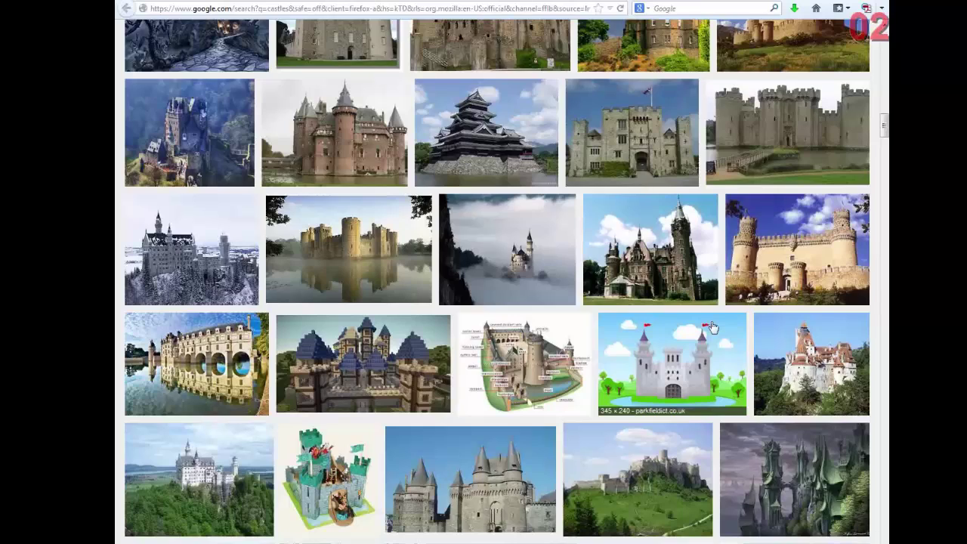
scroll(711, 326, down, 5)
scroll(709, 332, down, 1)
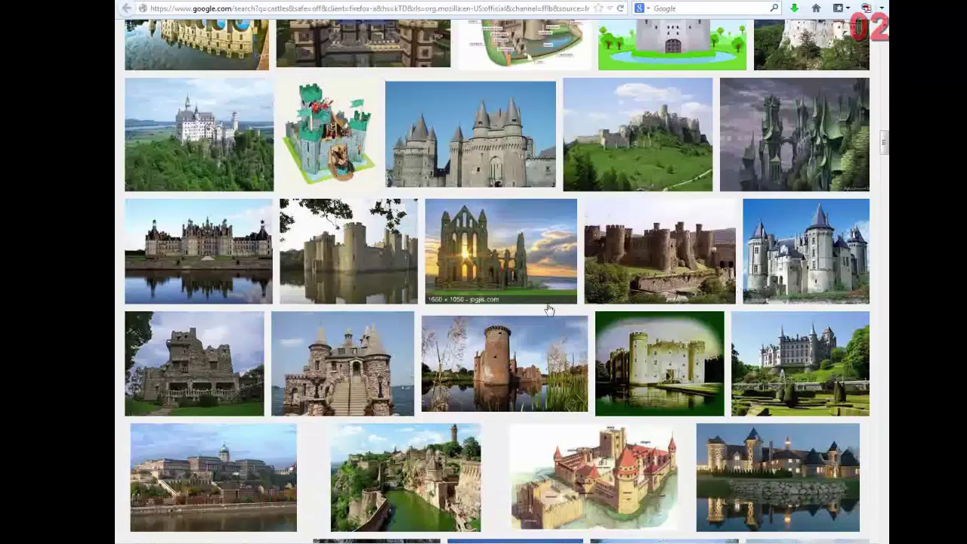
scroll(546, 309, up, 5)
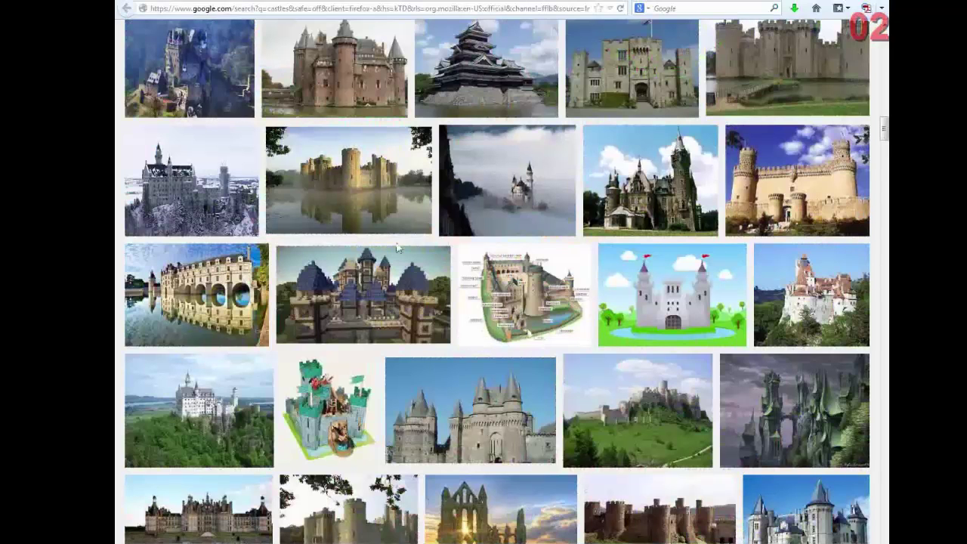
scroll(589, 236, up, 1)
scroll(590, 237, up, 5)
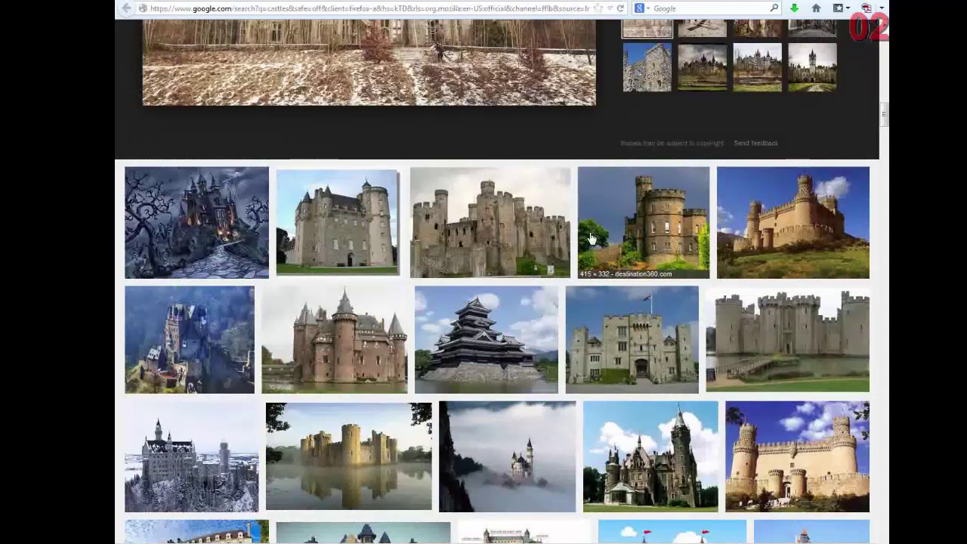
click(367, 230)
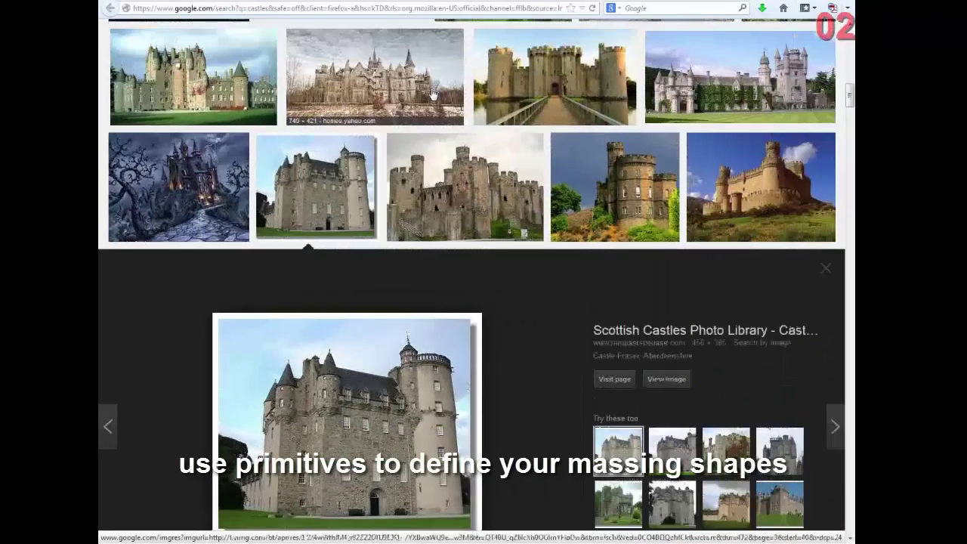
- Scroll back up through the castle image results
scroll(433, 93, up, 1)
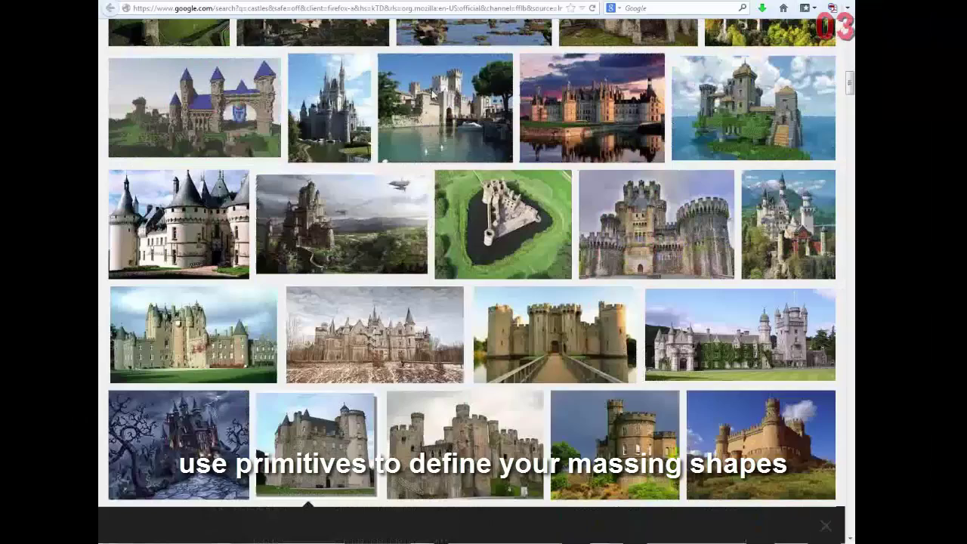
scroll(568, 172, up, 1)
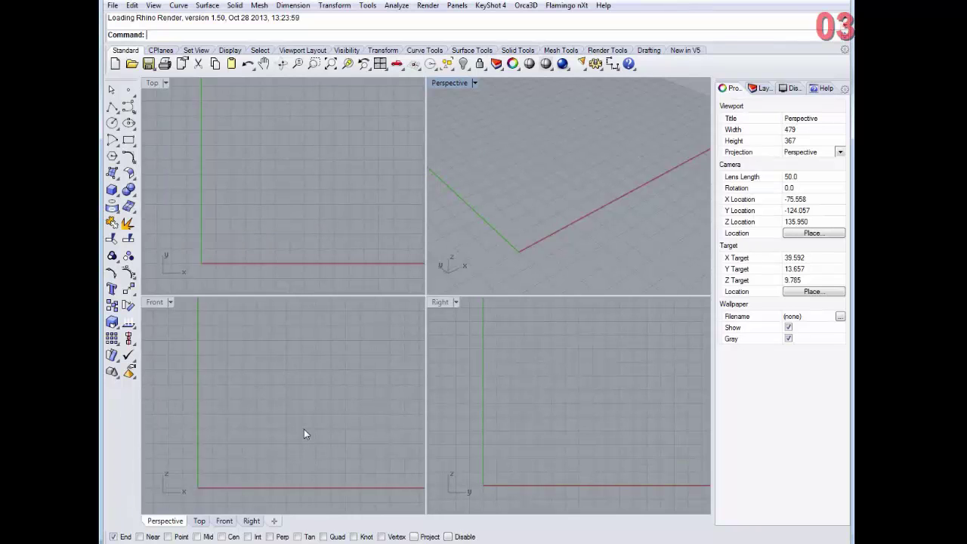
- Tear off the Box flyout as a floating solid tools palette and position it near the top
click(114, 195)
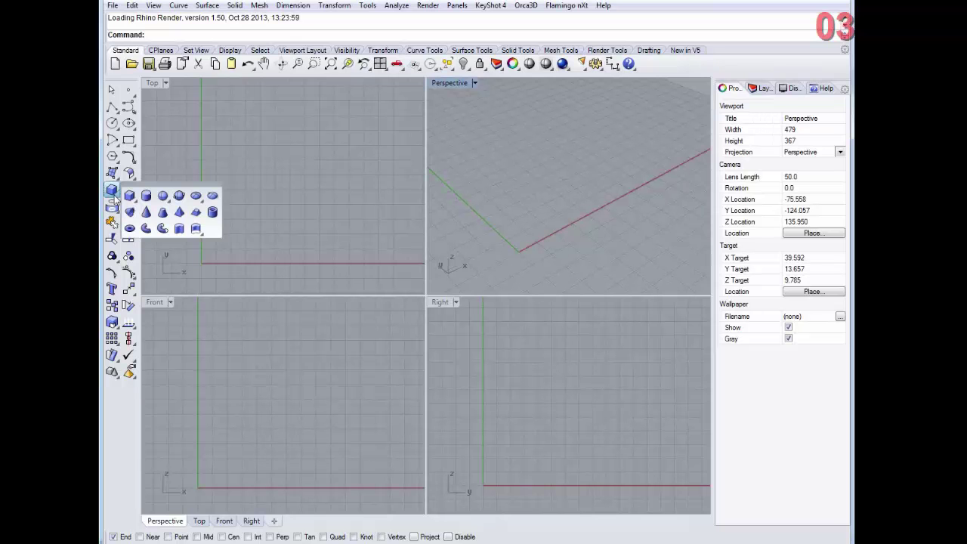
drag(151, 189, 216, 109)
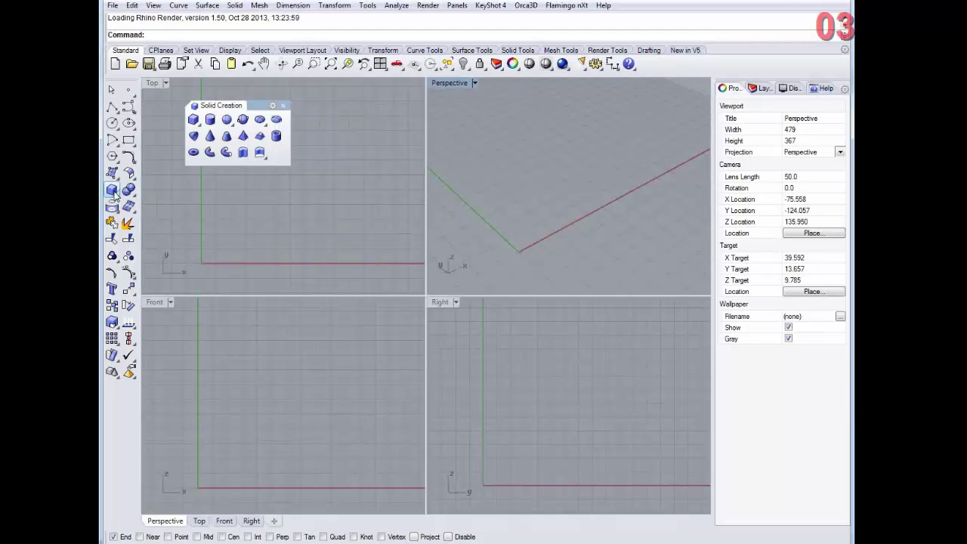
click(114, 194)
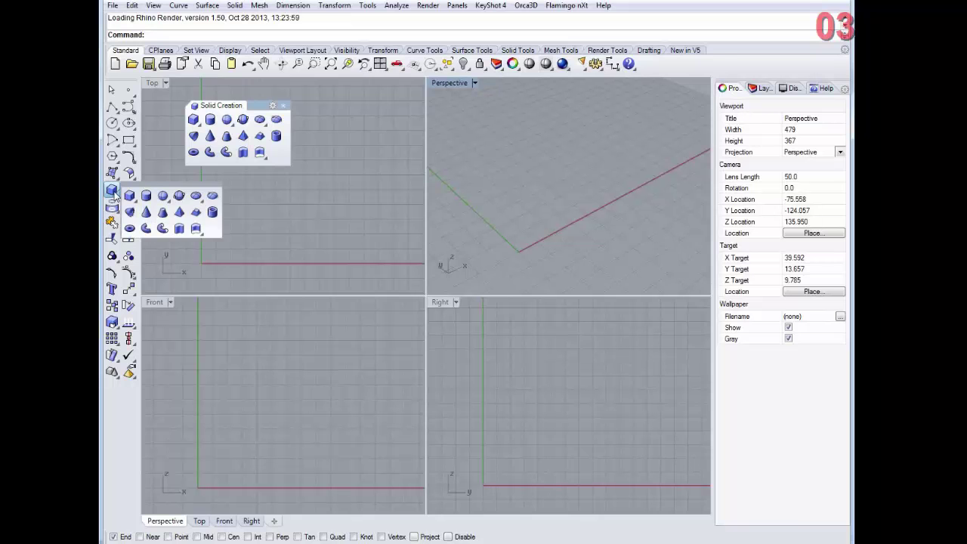
drag(123, 189, 166, 107)
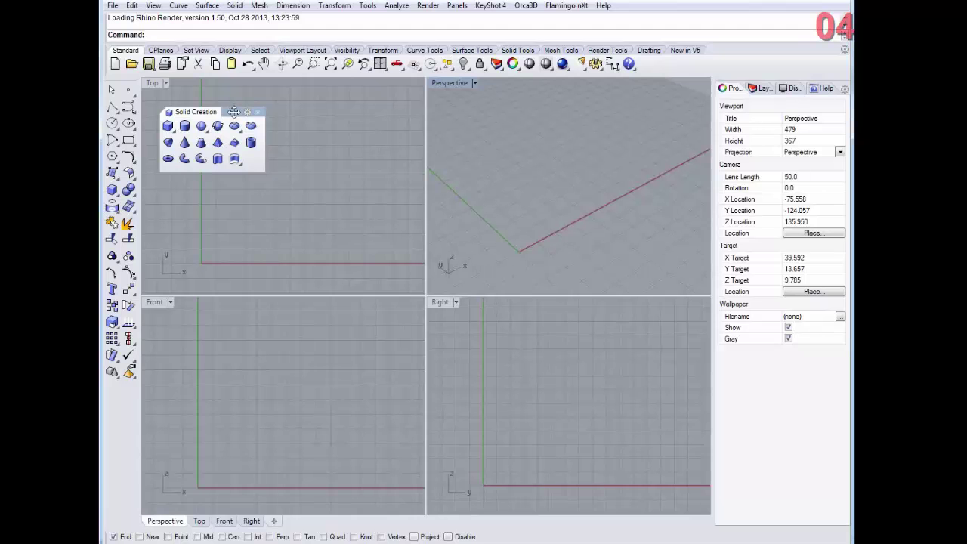
mouse_move(233, 111)
mouse_down()
mouse_move(222, 107)
mouse_move(231, 103)
mouse_up()
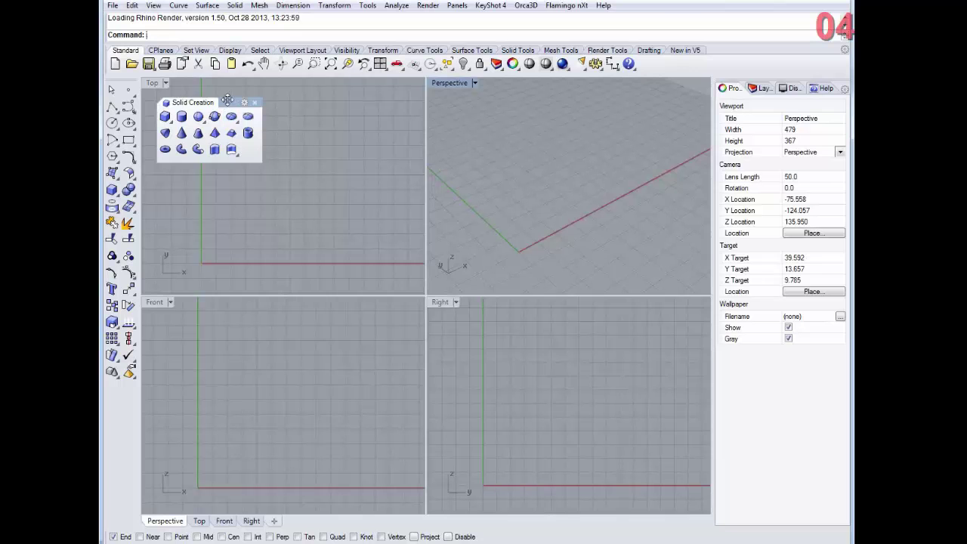
drag(227, 100, 226, 90)
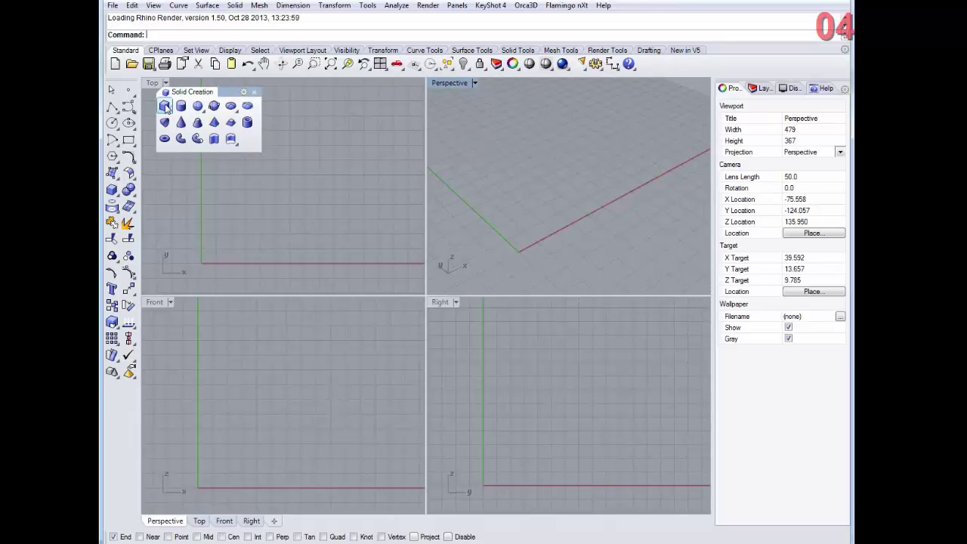
- Move the solid palette aside and draw a thin flat slab box from two base corners
click(164, 107)
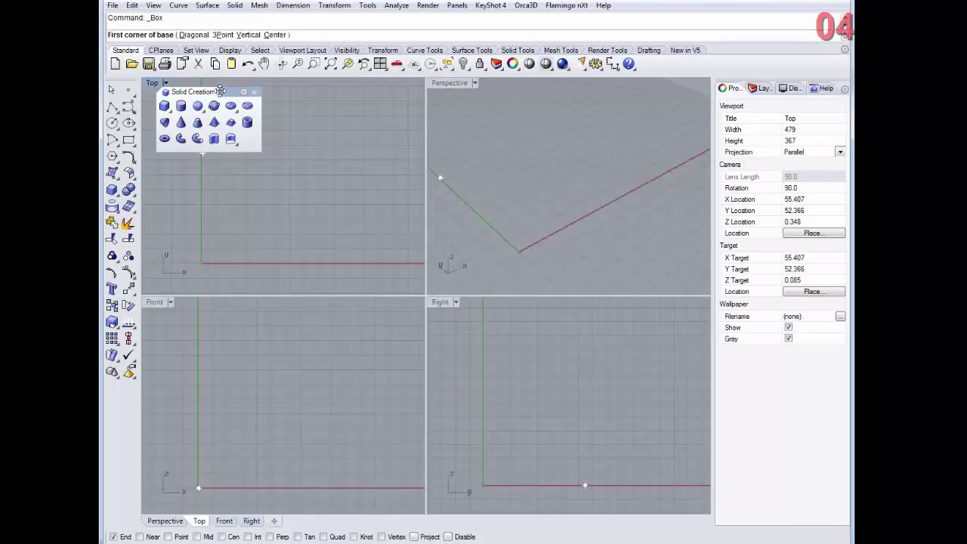
drag(220, 90, 344, 104)
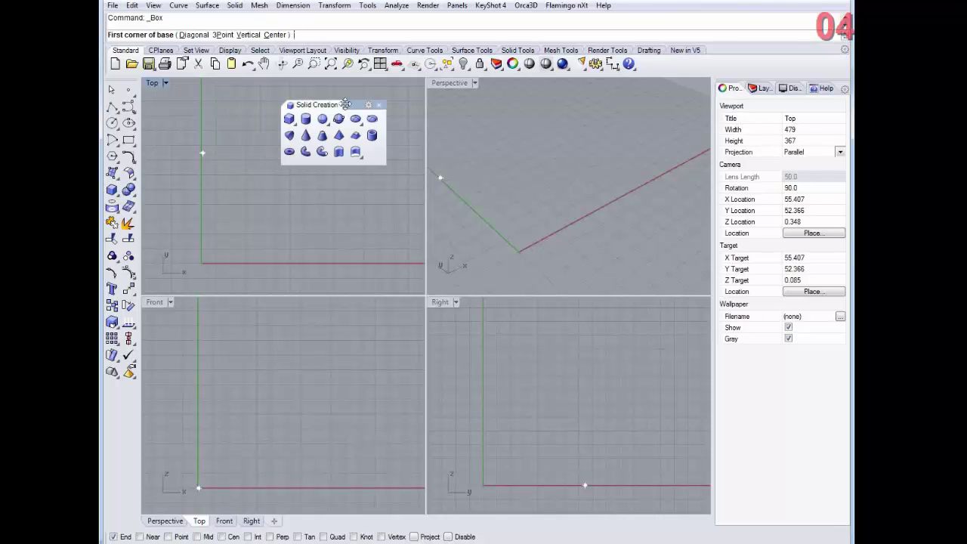
click(156, 115)
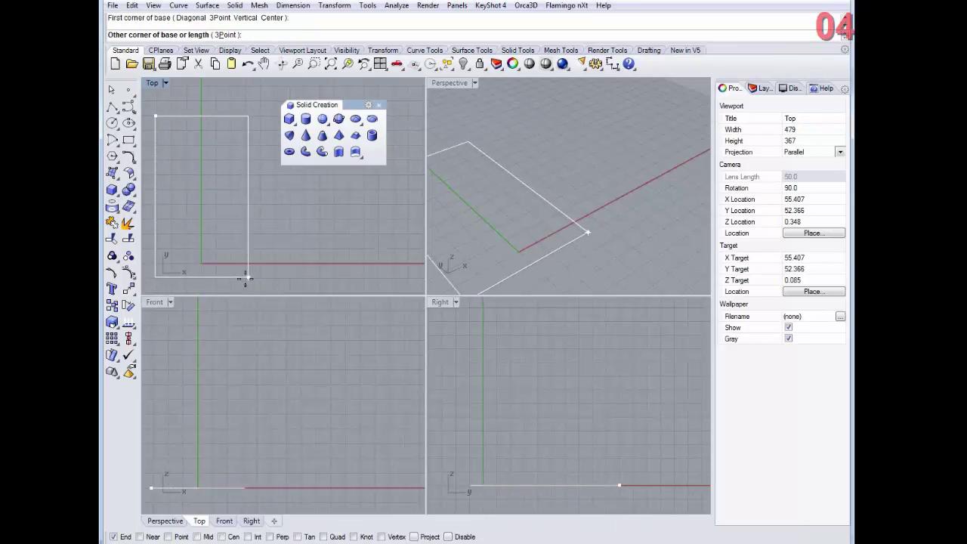
click(247, 278)
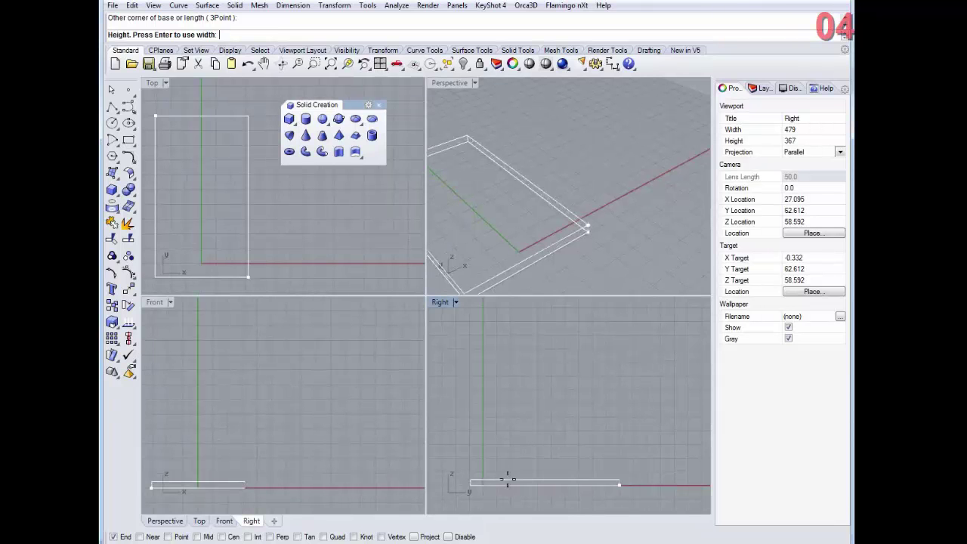
click(507, 479)
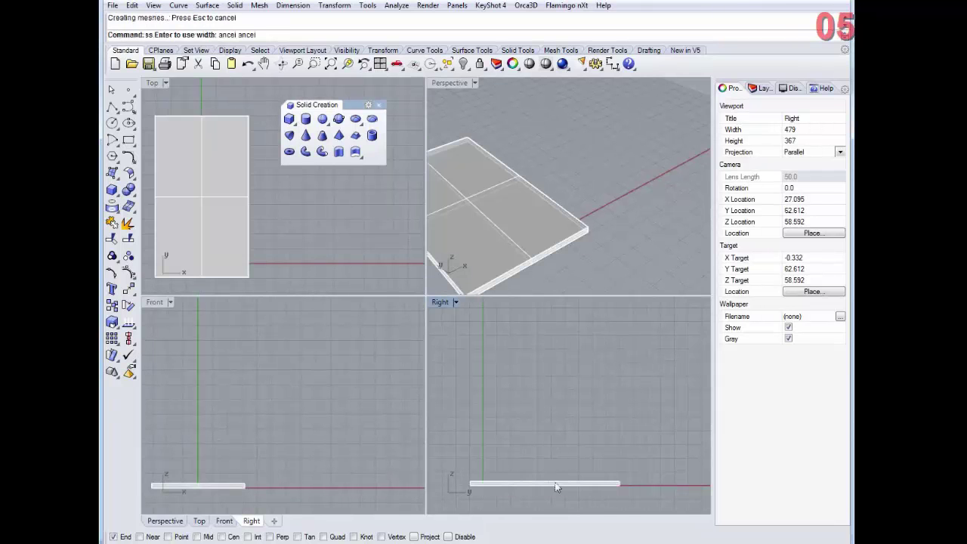
- Select the slab, zoom to fit it, and drag it left toward the origin
click(536, 190)
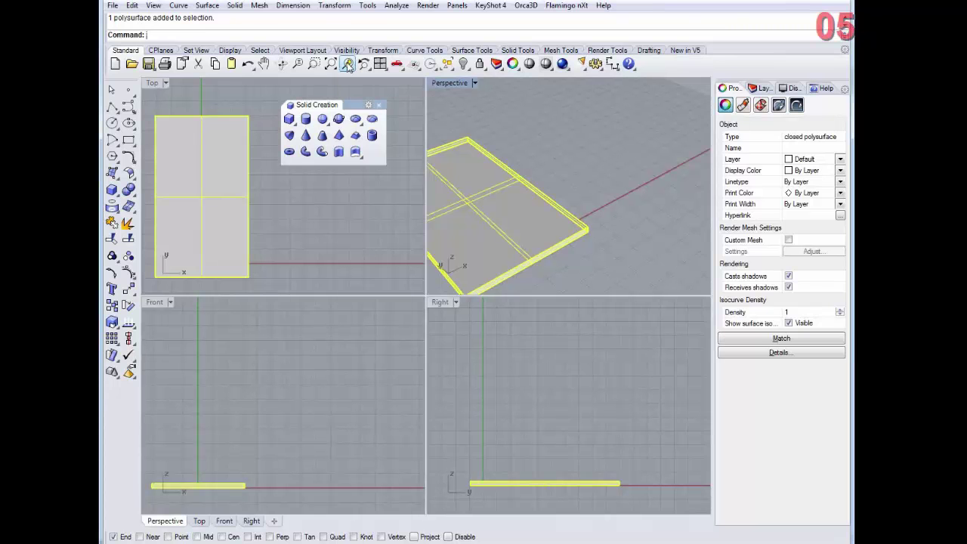
click(346, 65)
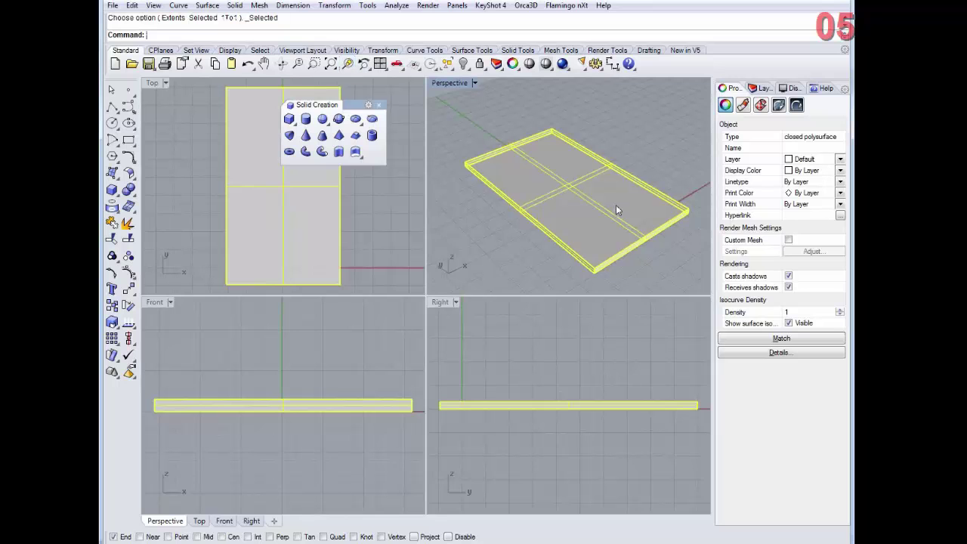
drag(346, 105, 217, 315)
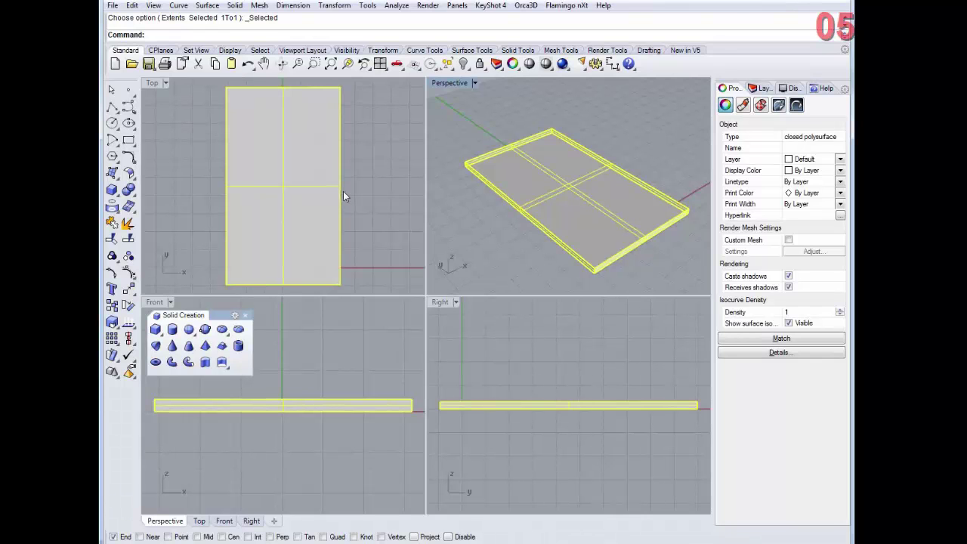
drag(319, 189, 265, 182)
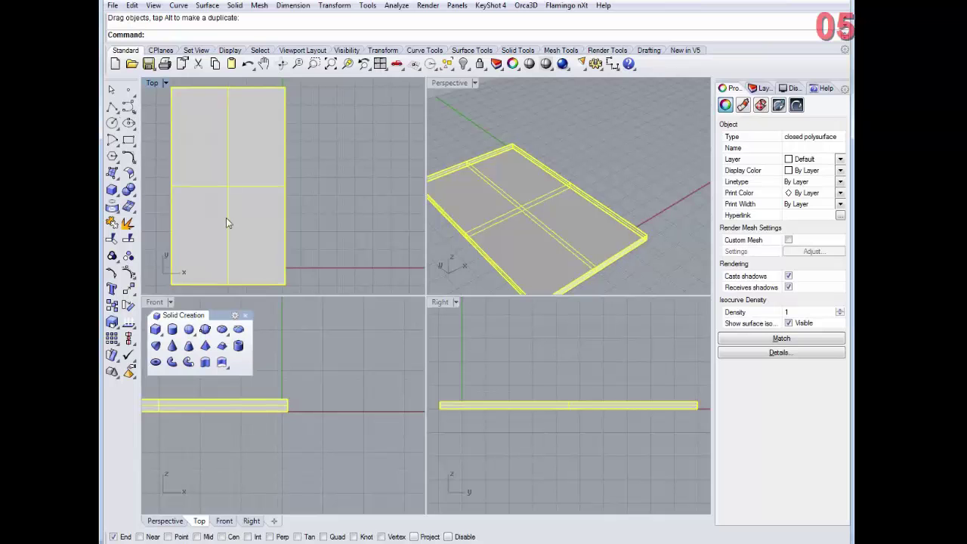
- Draw a taller corner-to-corner box beside the slab via Solid > Box
click(235, 5)
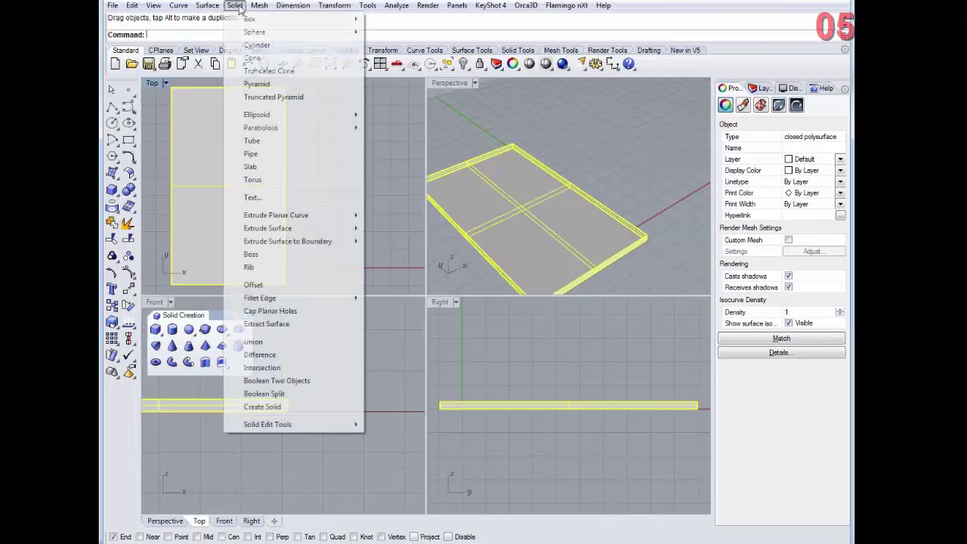
mouse_move(250, 20)
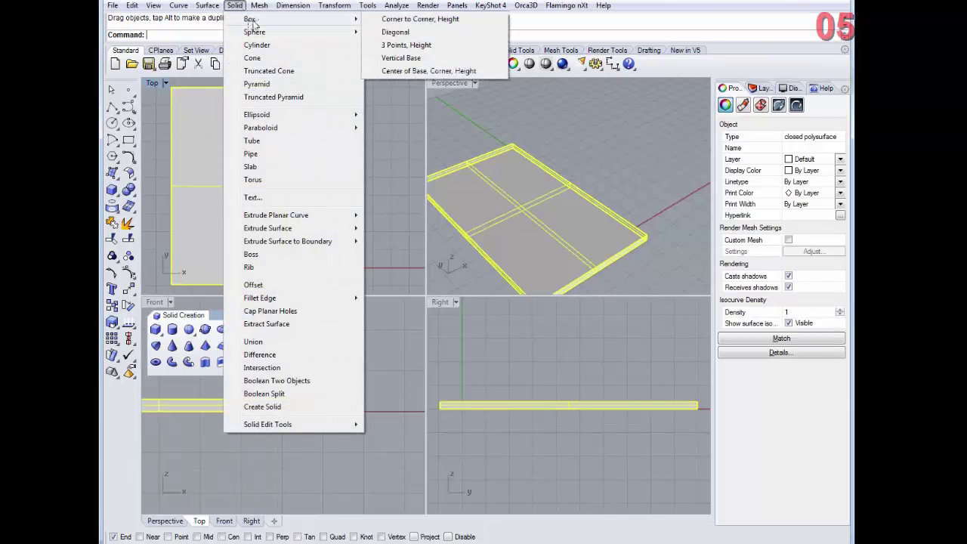
click(427, 20)
click(318, 174)
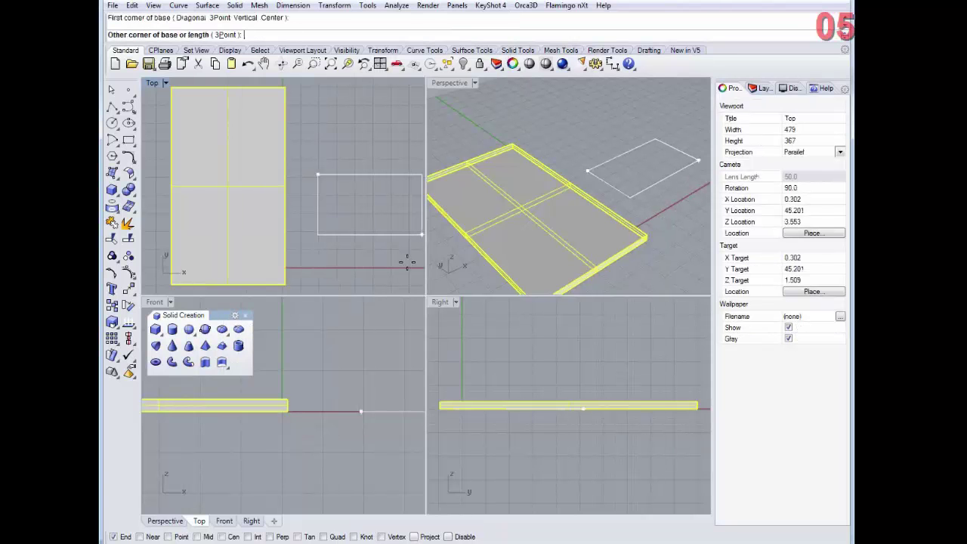
click(373, 271)
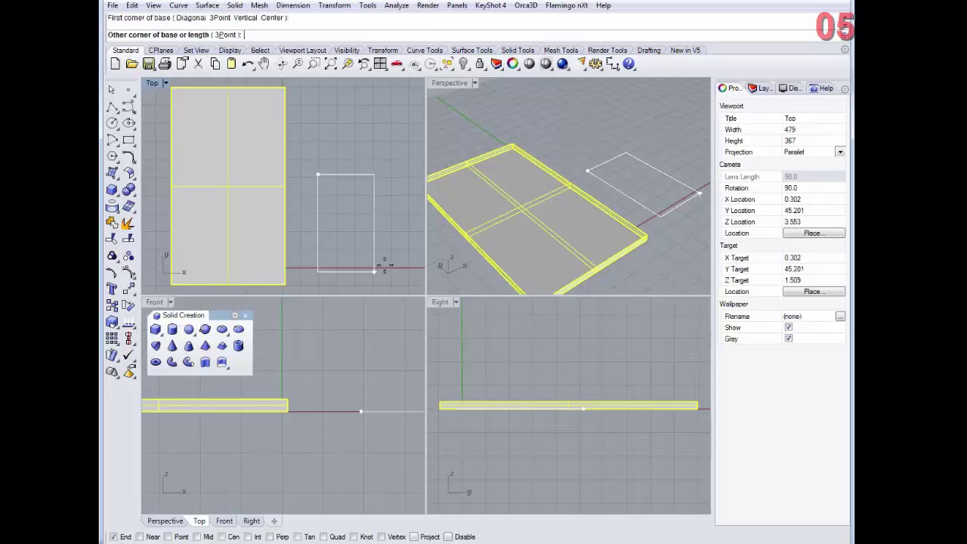
click(669, 167)
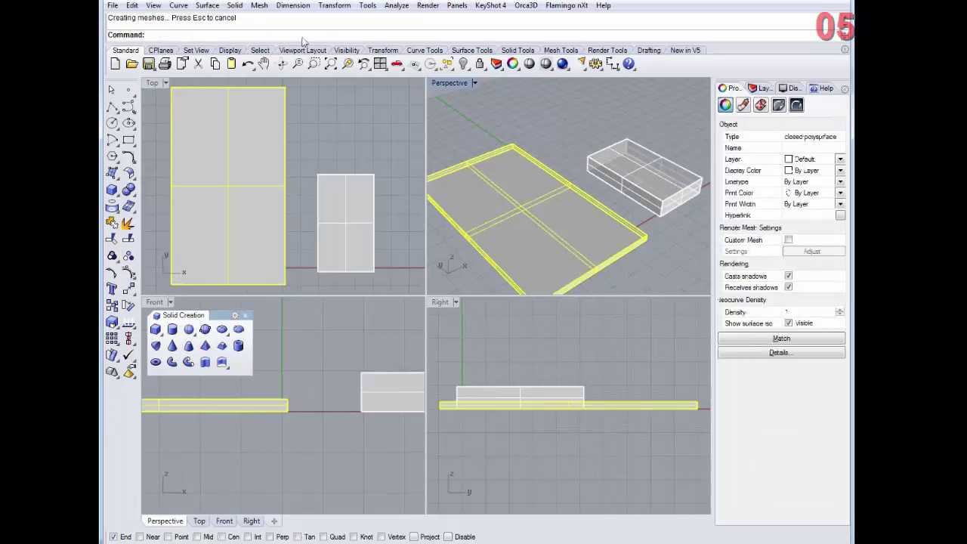
- Start Box from the typed alias Bo and draw a small, low third box
right_click(277, 40)
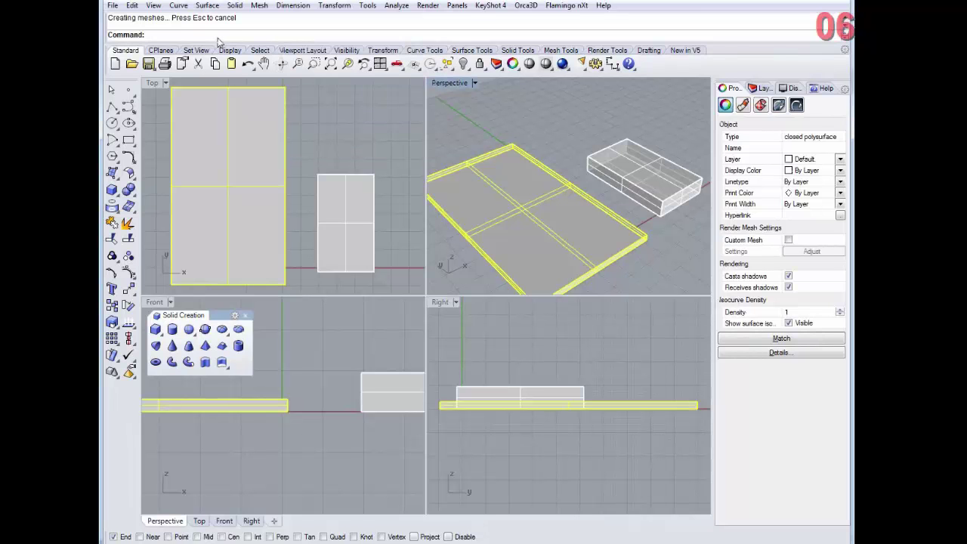
text(Bo)
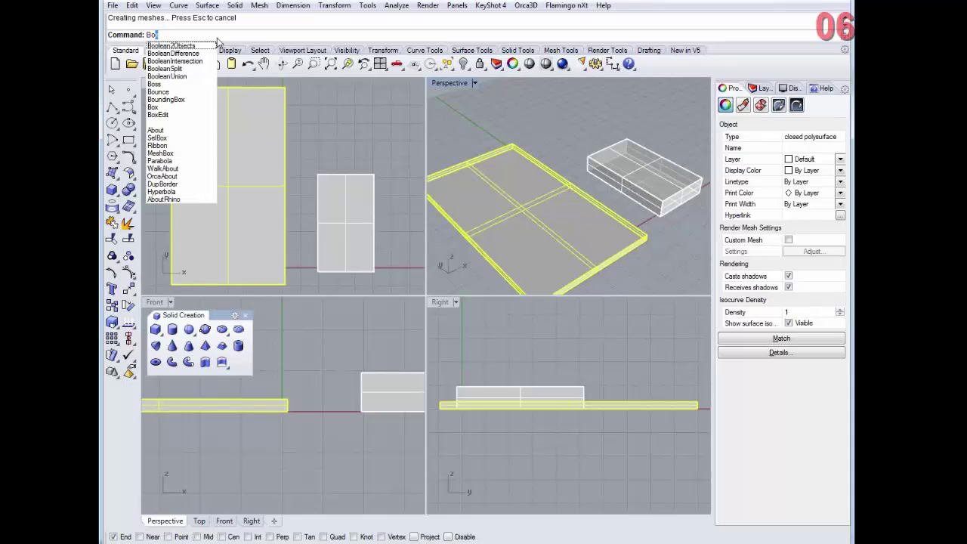
click(163, 109)
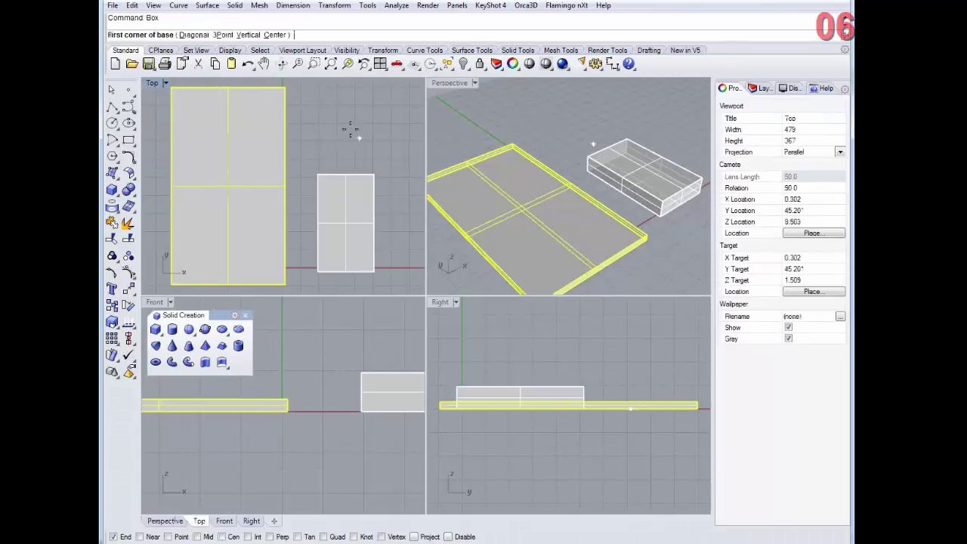
click(344, 116)
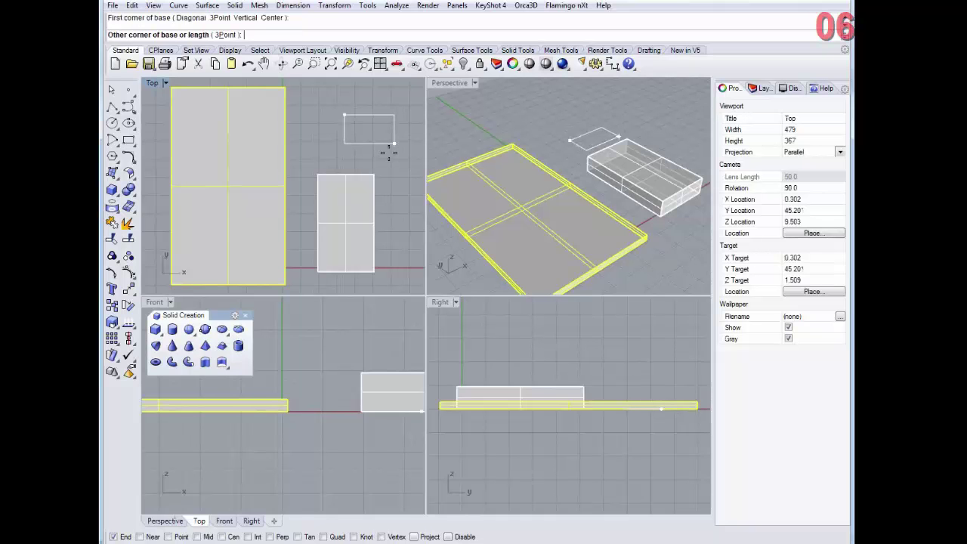
click(394, 143)
click(582, 106)
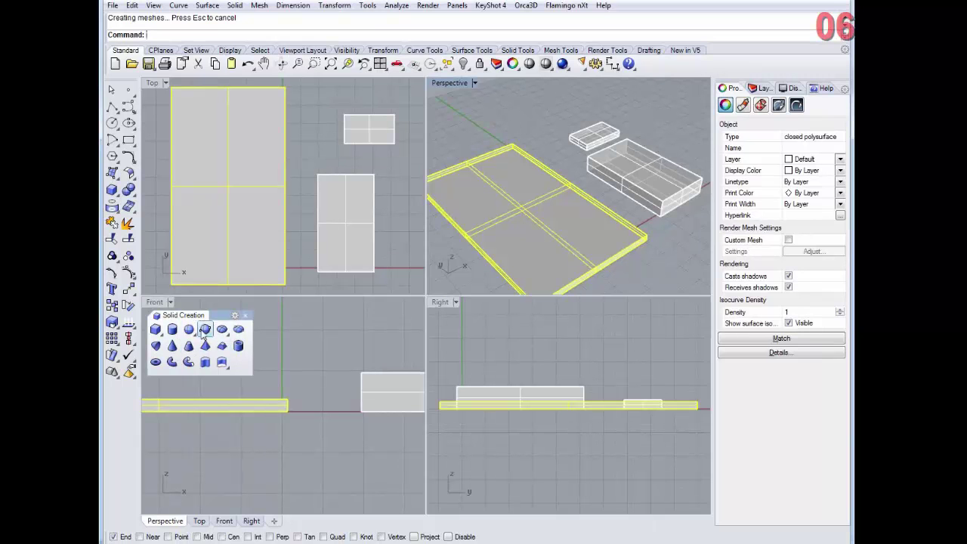
- Select all three boxes with Ctrl+A and delete them
click(412, 119)
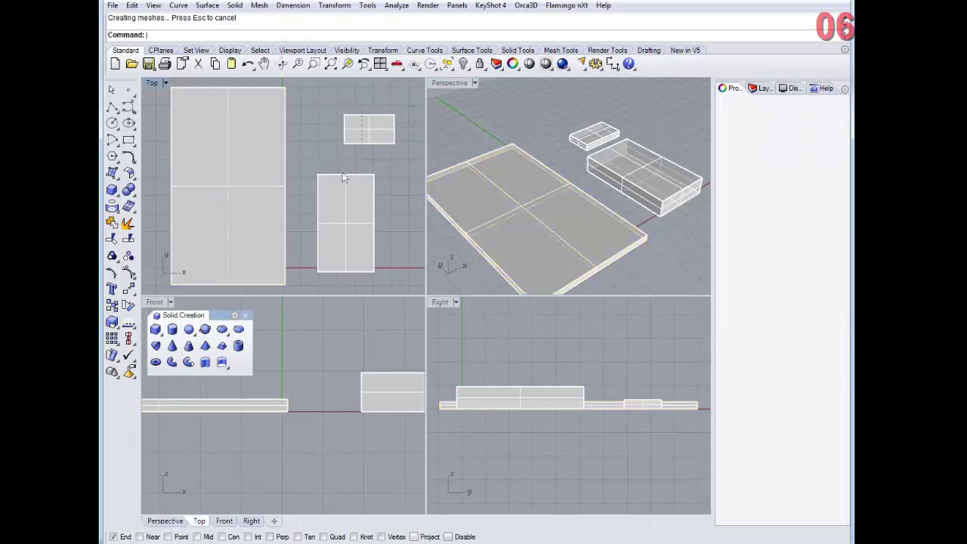
key(ctrl+a)
key(Delete)
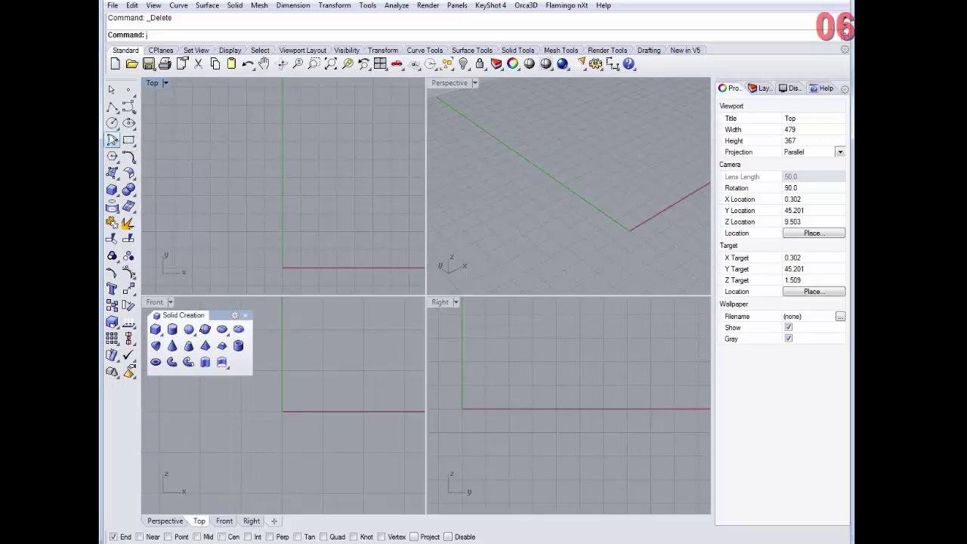
- Draw a square rectangle curve on the construction plane in the Top viewport
click(129, 139)
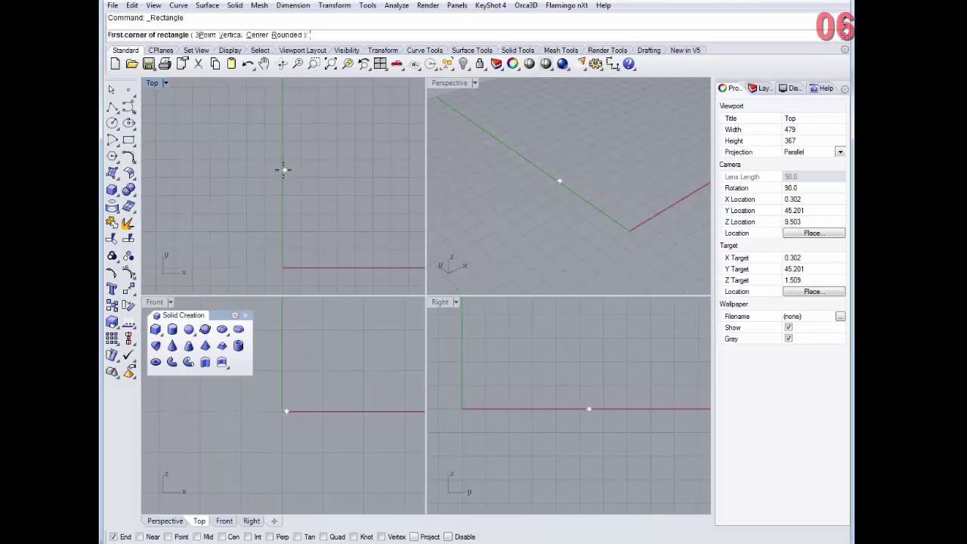
click(283, 160)
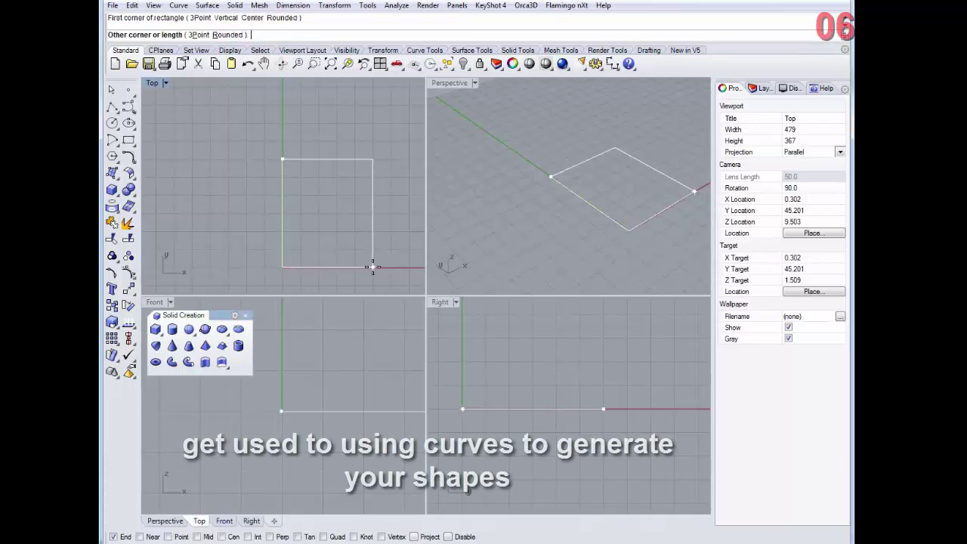
click(372, 267)
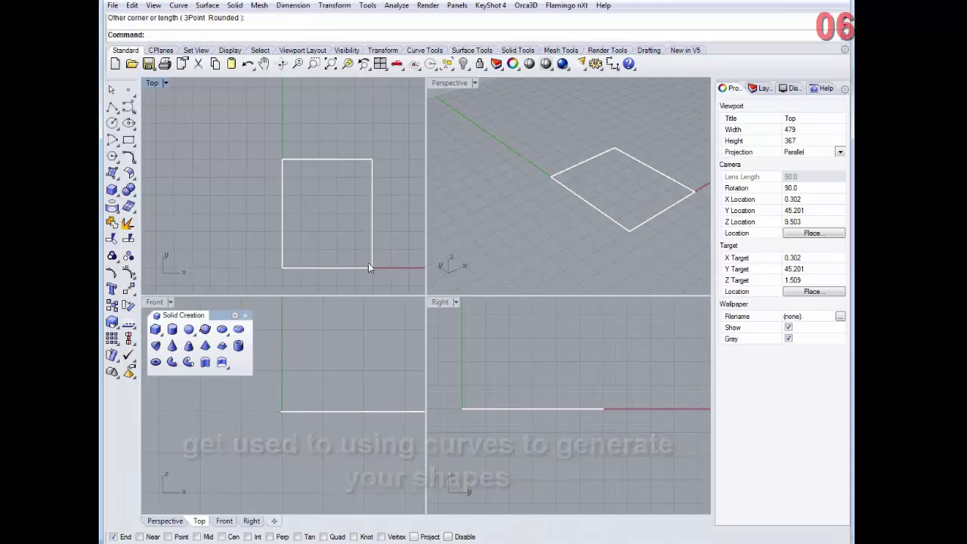
- Run ExtrudeCrv on the rectangle to reach the extrusion distance prompt with a symmetric preview
text(Extru)
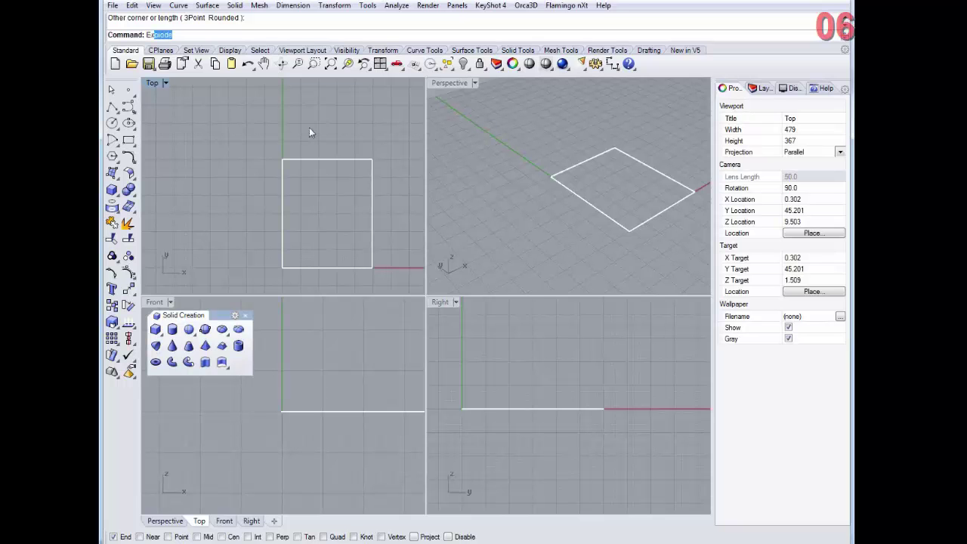
text(deCrv)
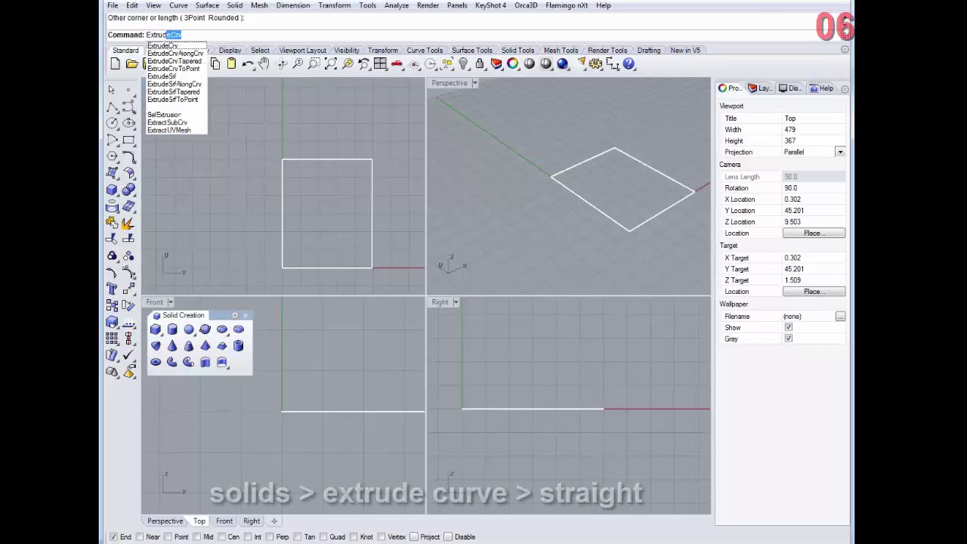
key(Return)
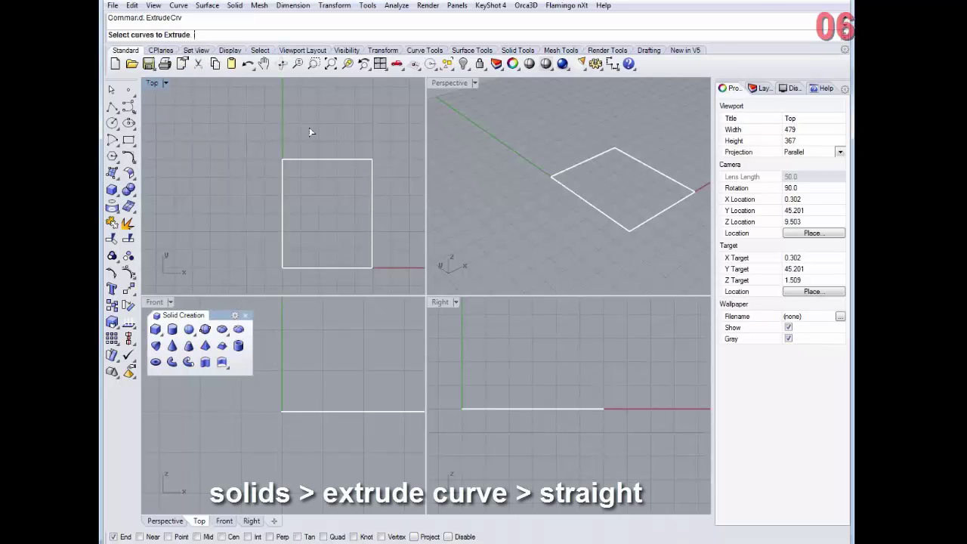
click(345, 159)
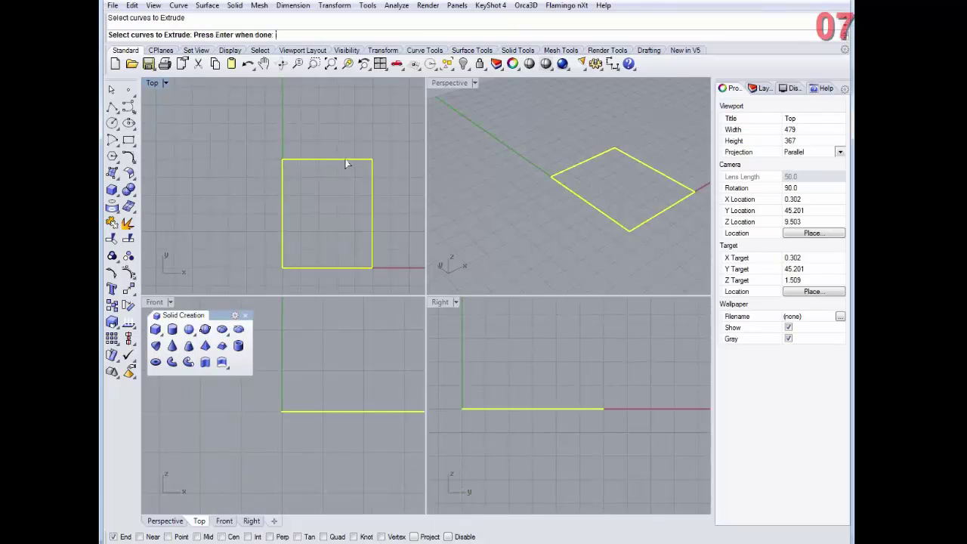
right_click(531, 185)
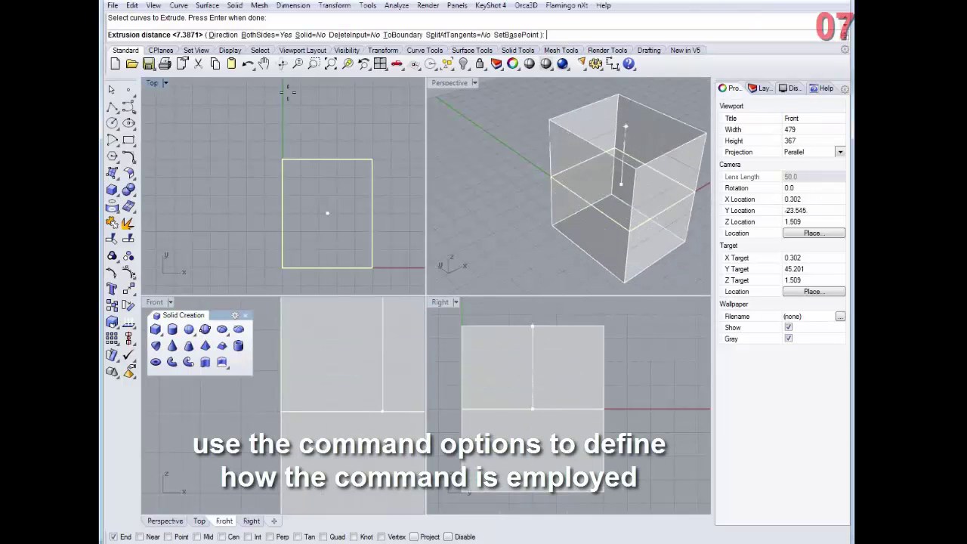
- Extrude the rectangle into a thin slab with BothSides=No, Solid=Yes and DeleteInput=Yes
click(282, 36)
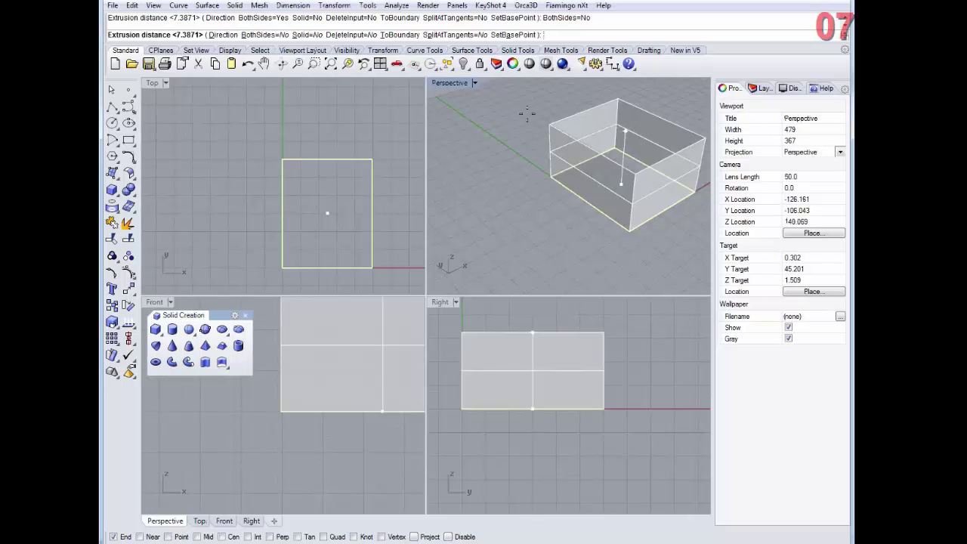
click(308, 35)
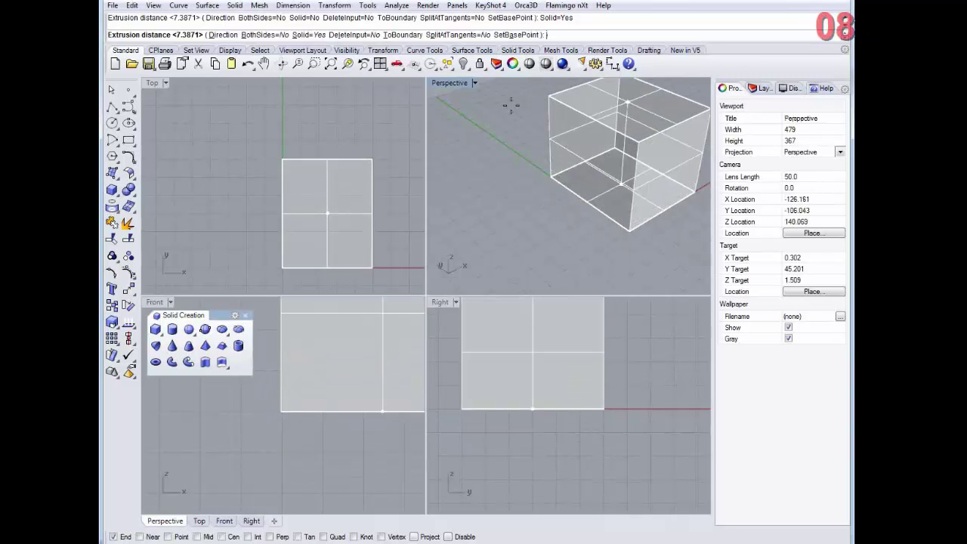
click(373, 35)
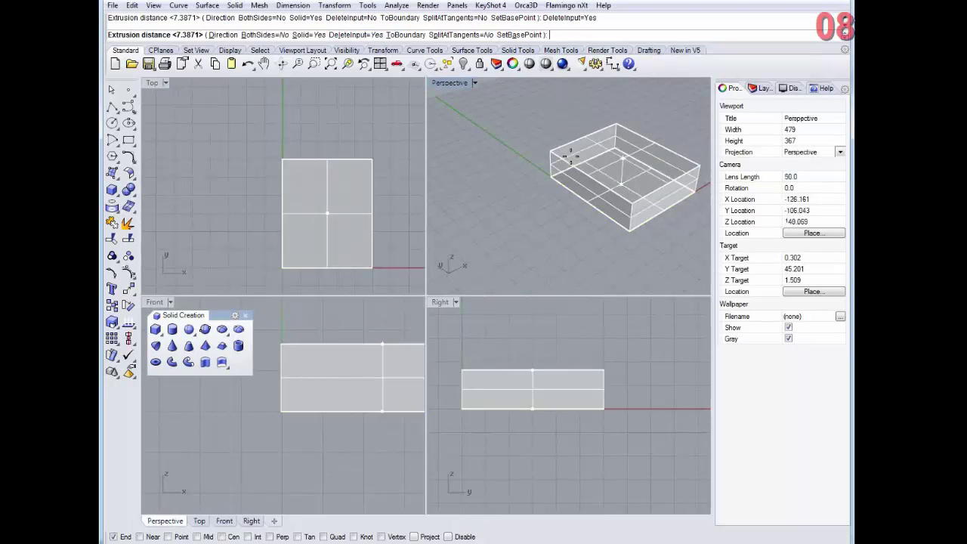
click(604, 398)
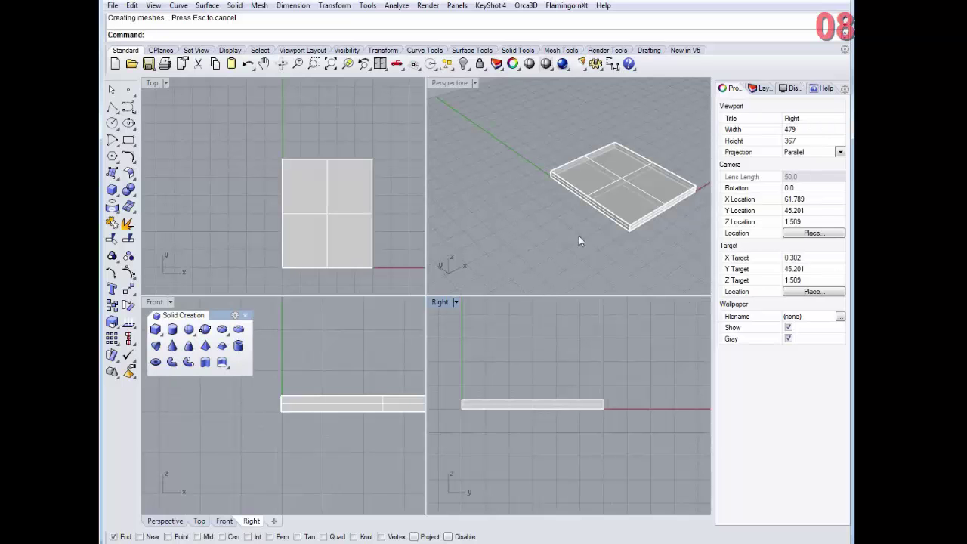
- Draw a closed eight-corner archway-shaped polyline with a rectangular base opening beside the slab
right_drag(420, 203, 250, 223)
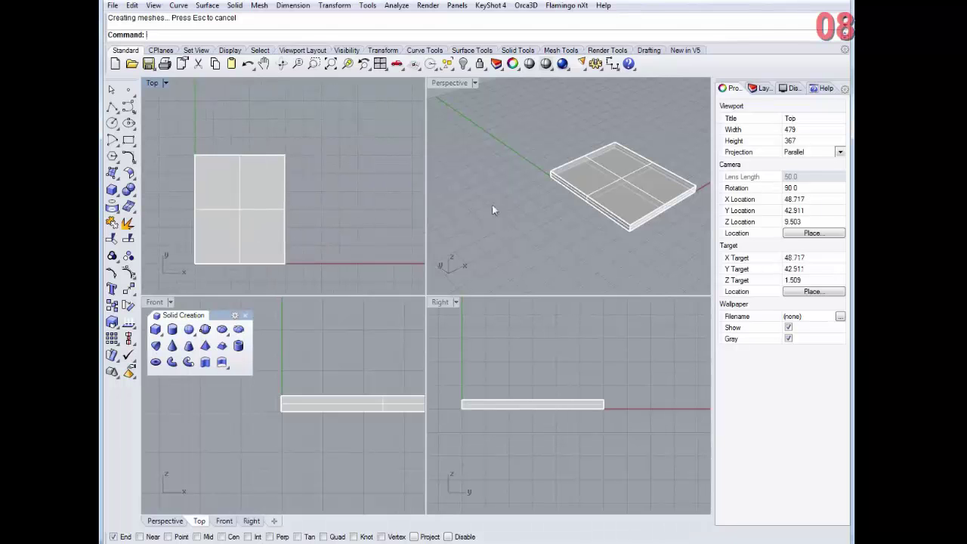
click(112, 107)
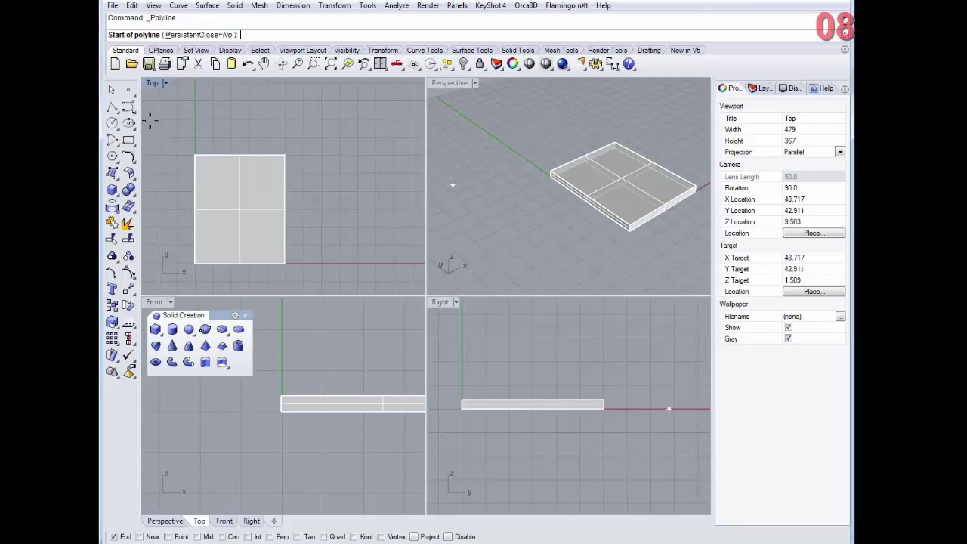
click(321, 263)
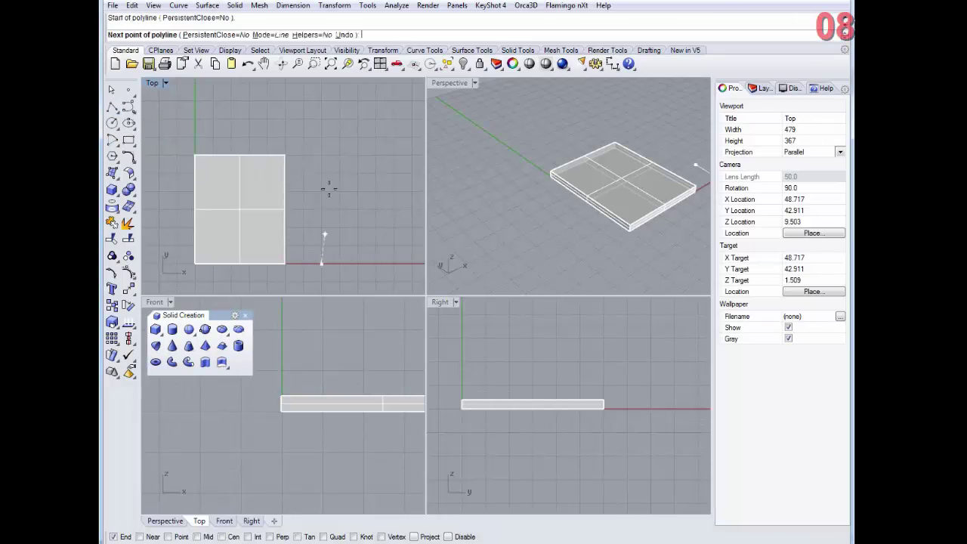
click(322, 155)
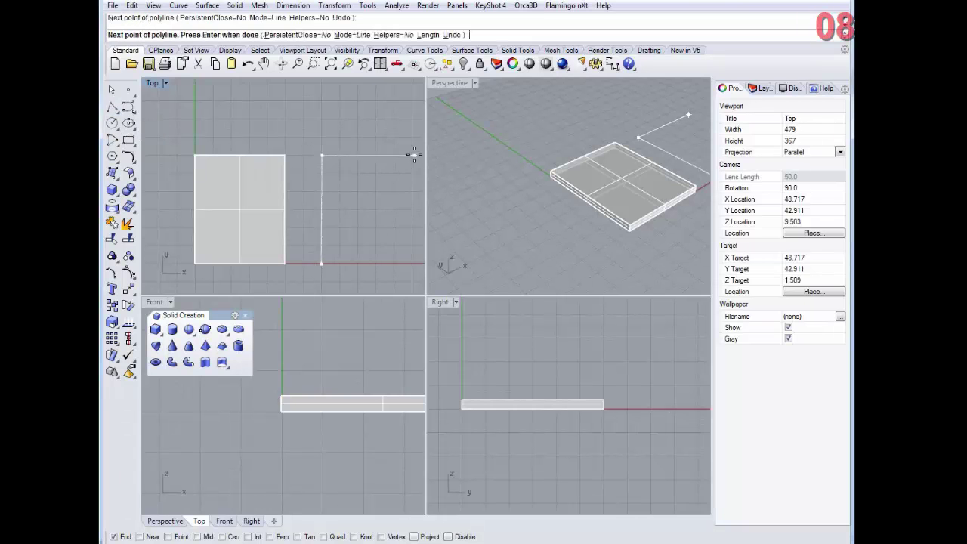
click(414, 155)
click(412, 262)
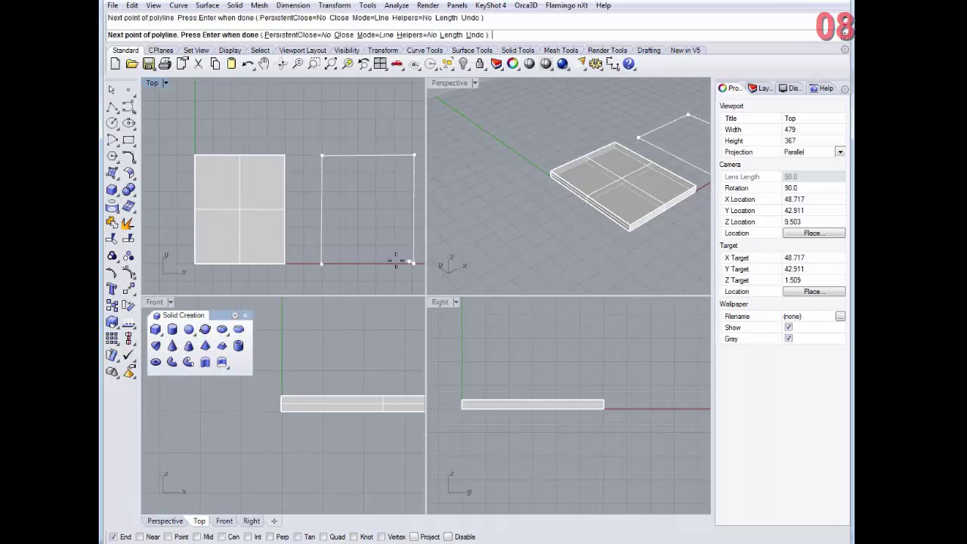
click(388, 263)
click(367, 188)
click(346, 188)
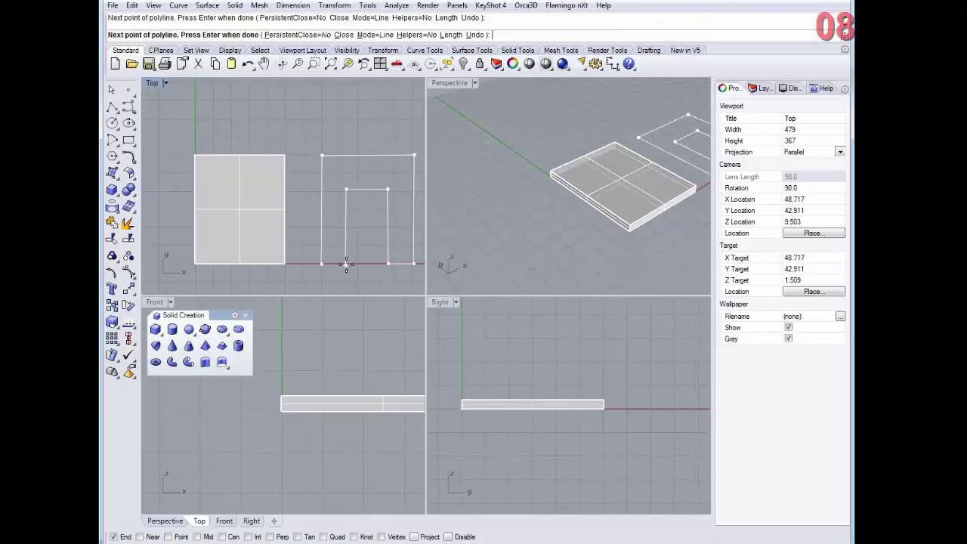
click(347, 262)
click(322, 263)
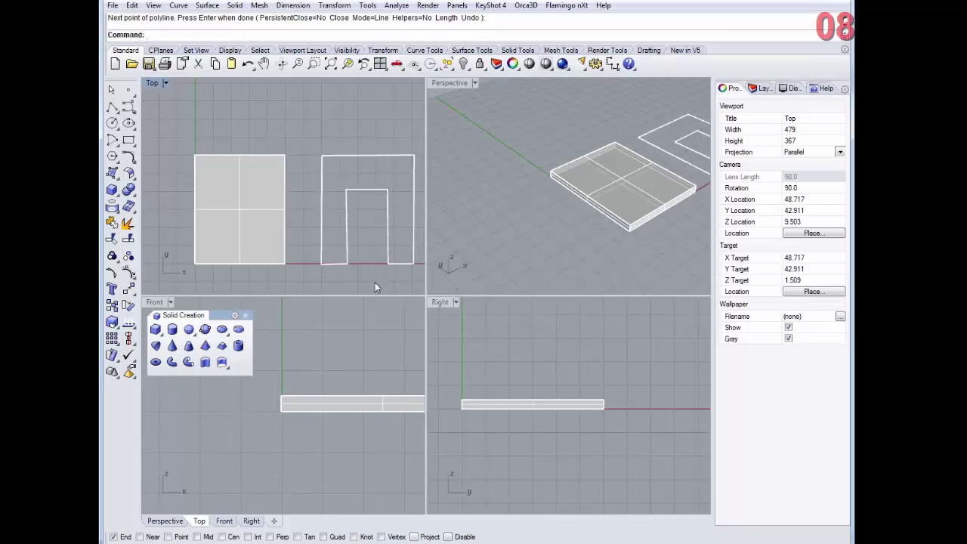
- Extrude the U-shaped polyline with ExtrudeCrv into a tall solid wall, then orbit to inspect it
right_click(333, 40)
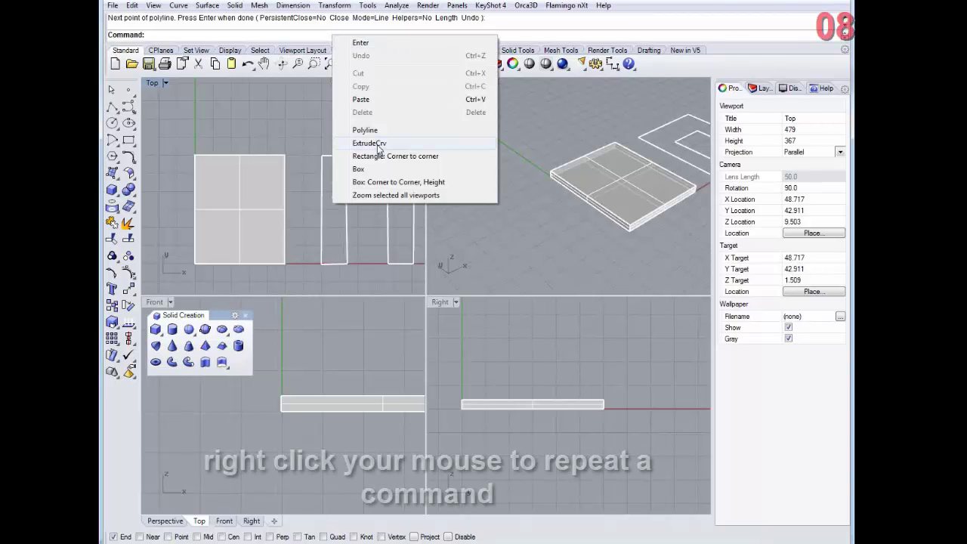
key(Return)
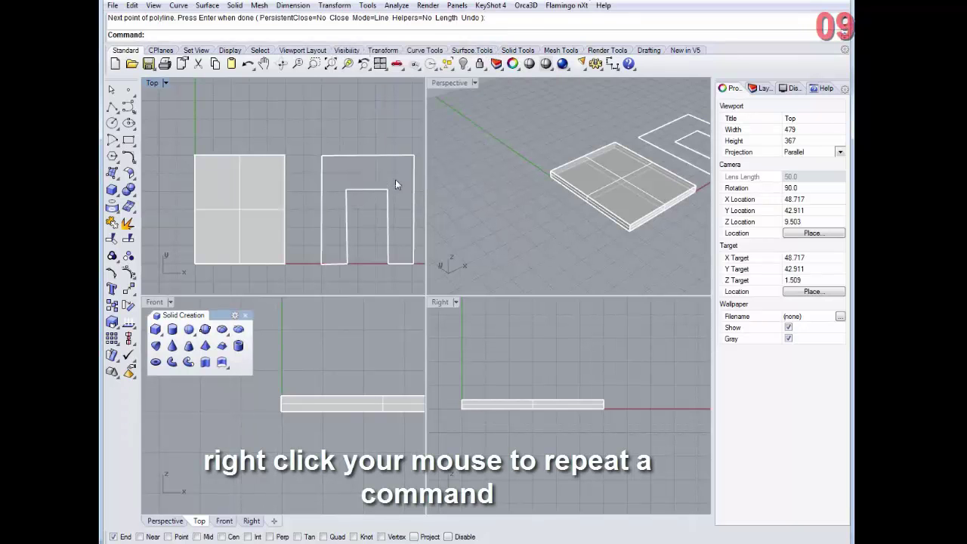
click(414, 182)
right_click(474, 198)
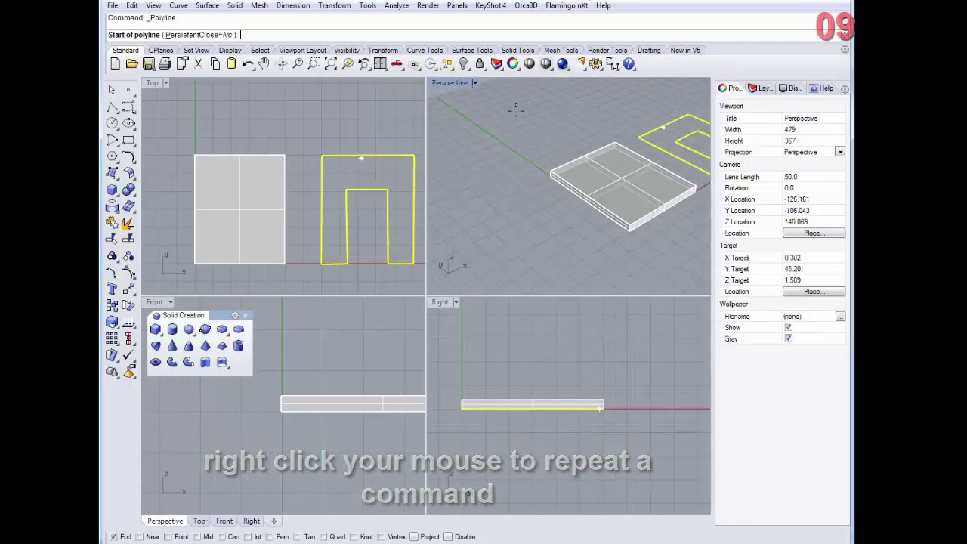
right_click(355, 91)
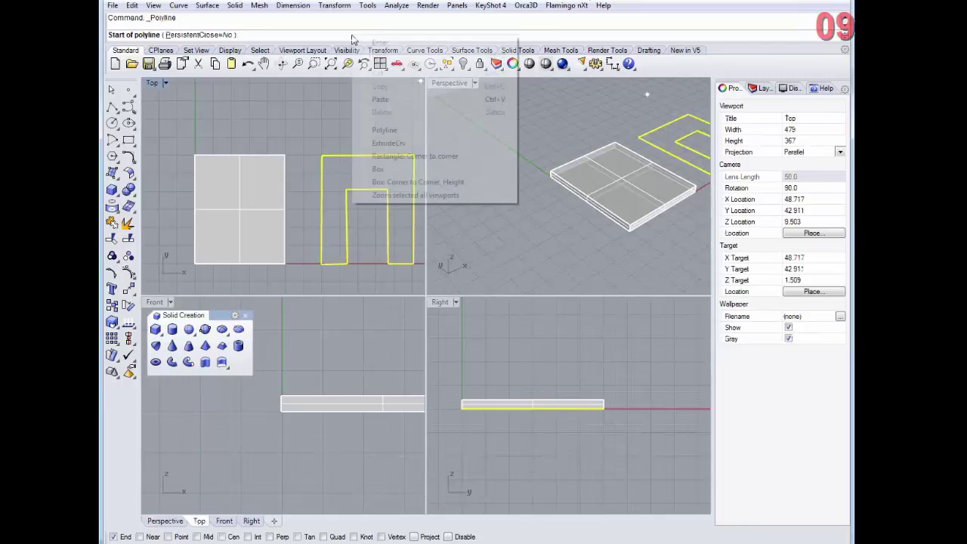
click(389, 144)
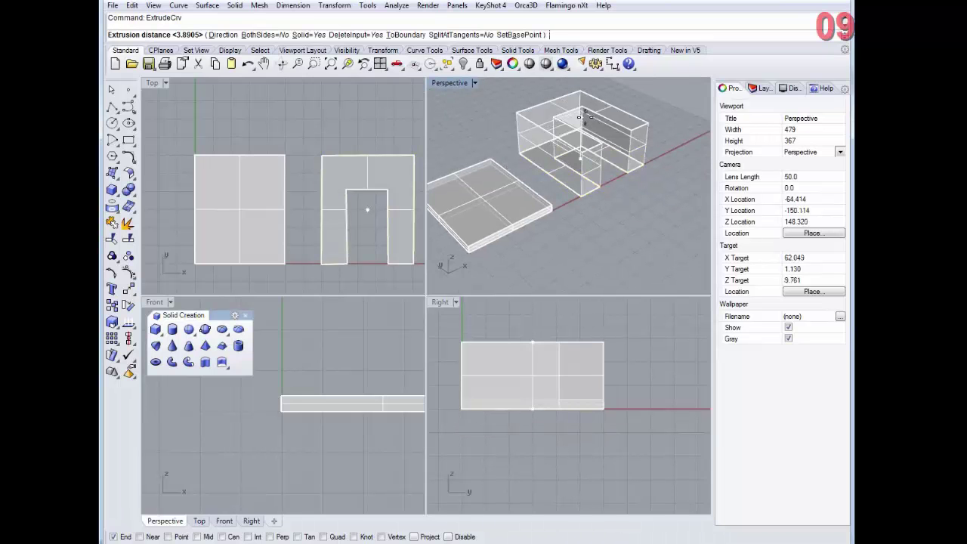
click(582, 117)
right_drag(581, 117, 603, 222)
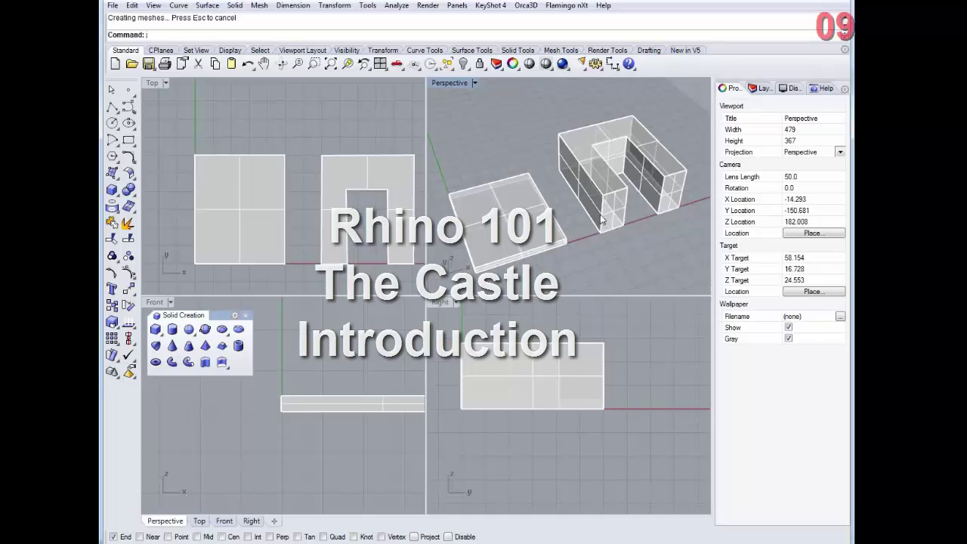